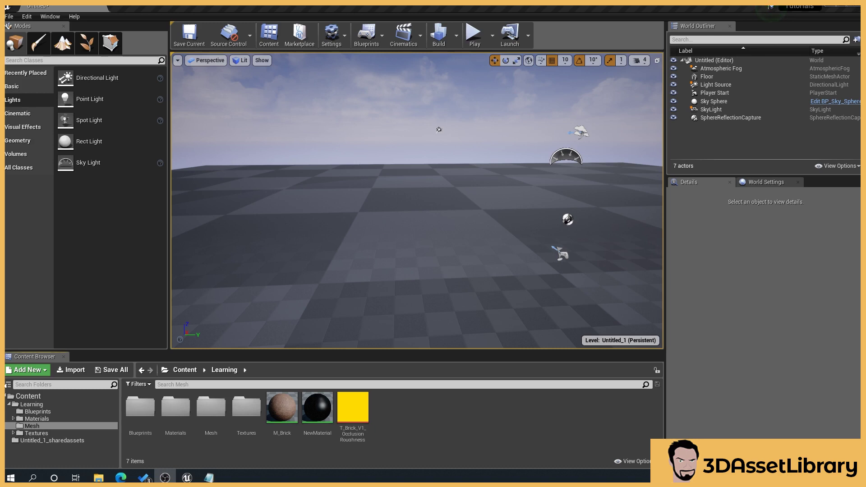
Create an Actor blueprint named BP_Cube in the Learning folder and drag an instance into the level.
right_click(446, 425)
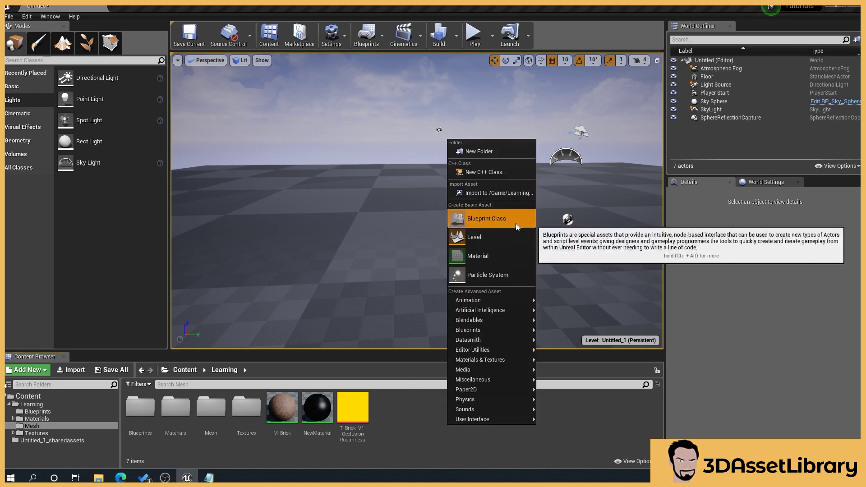
click(516, 223)
click(332, 164)
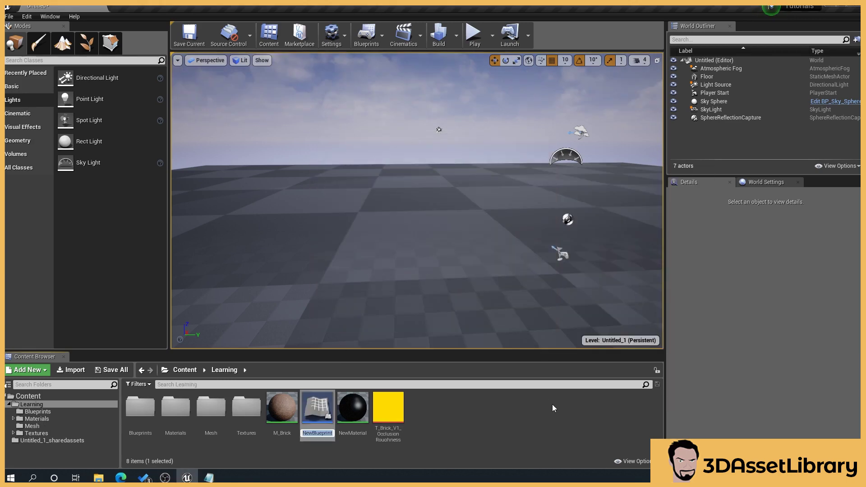
text(B)
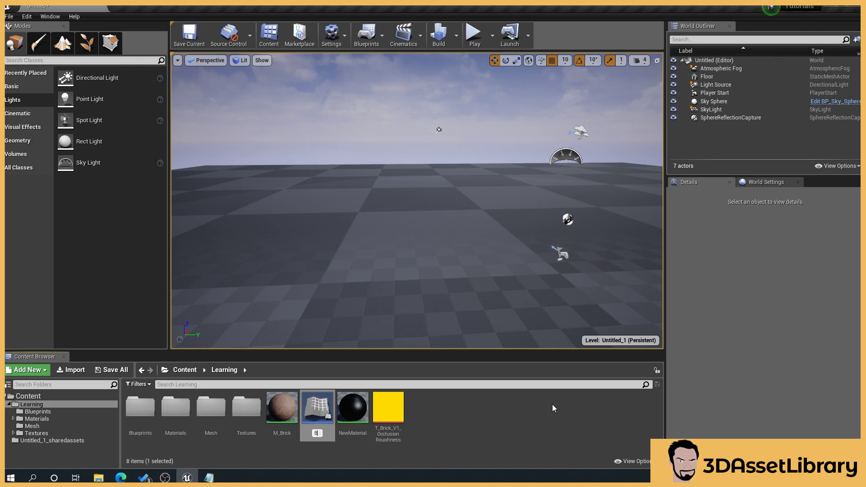
text(P_Cube)
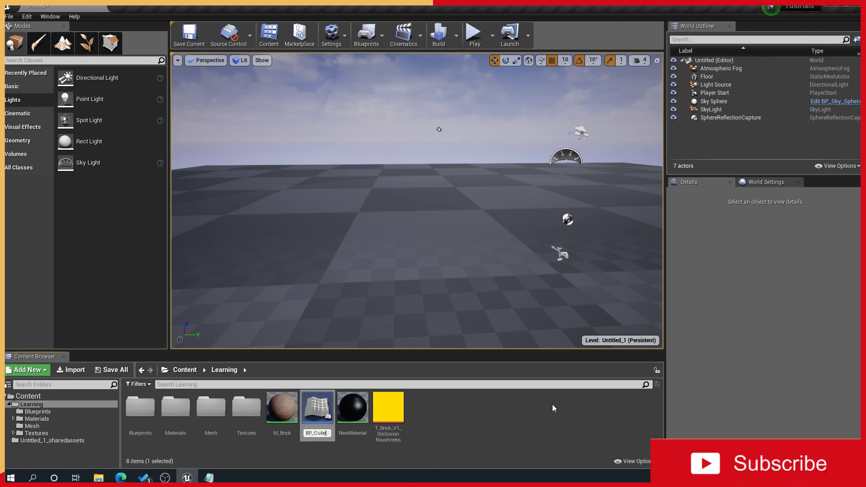
key(Return)
drag(280, 409, 373, 269)
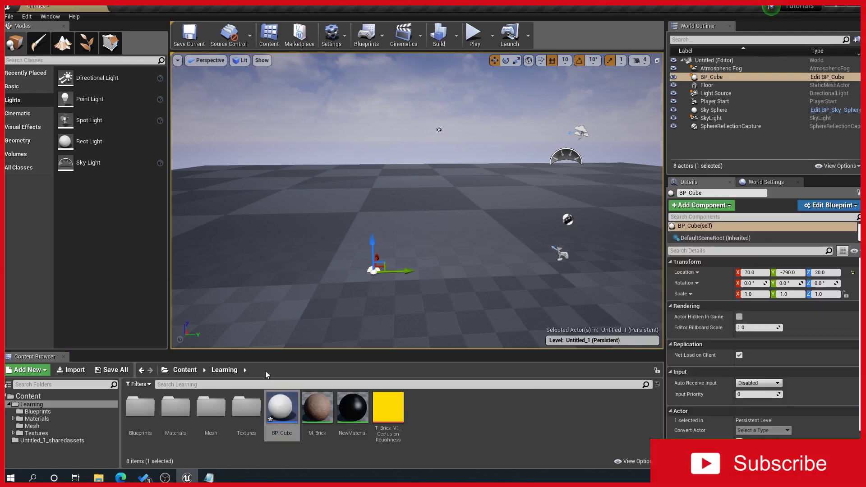
Add a Cube static mesh component to BP_Cube and compile the blueprint.
double_click(281, 408)
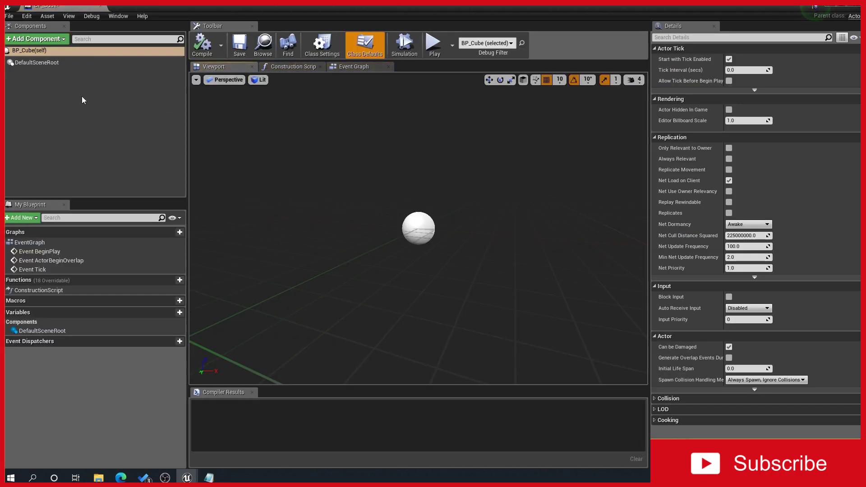
click(36, 39)
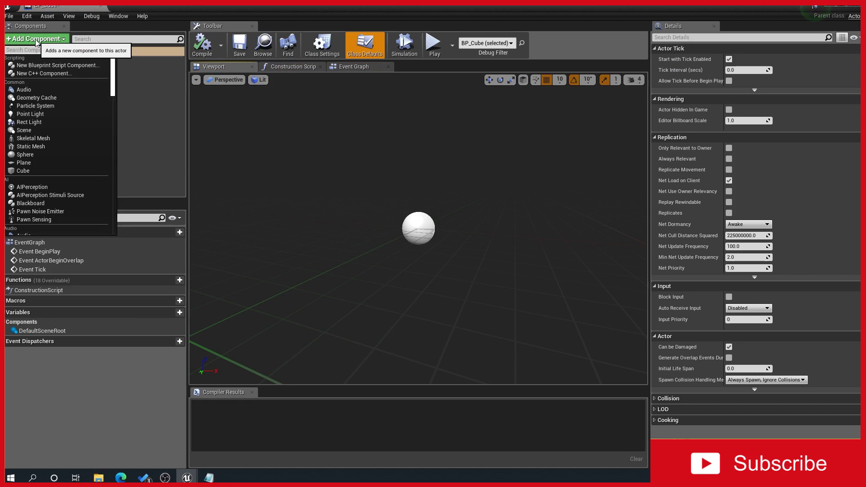
text(cube)
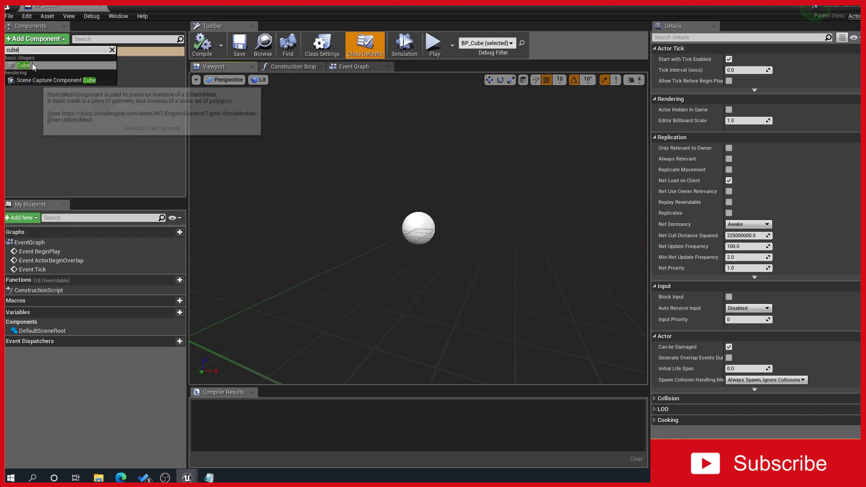
click(31, 78)
scroll(329, 229, down, 5)
drag(354, 214, 424, 212)
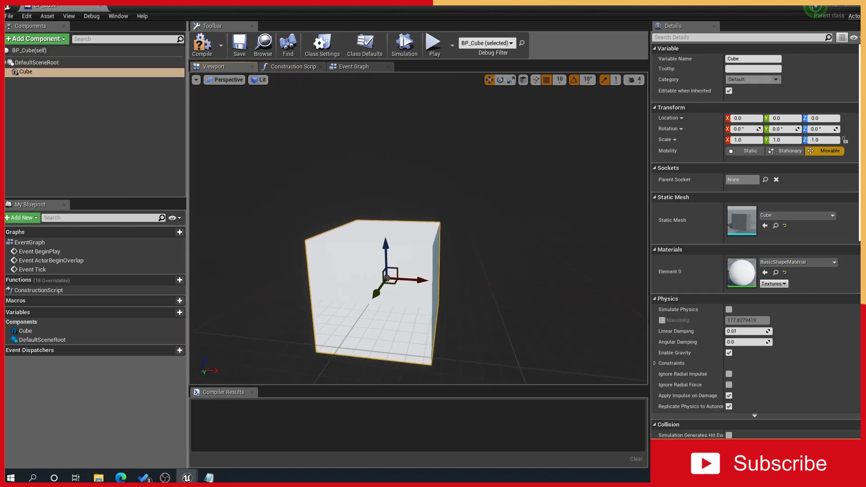
click(202, 45)
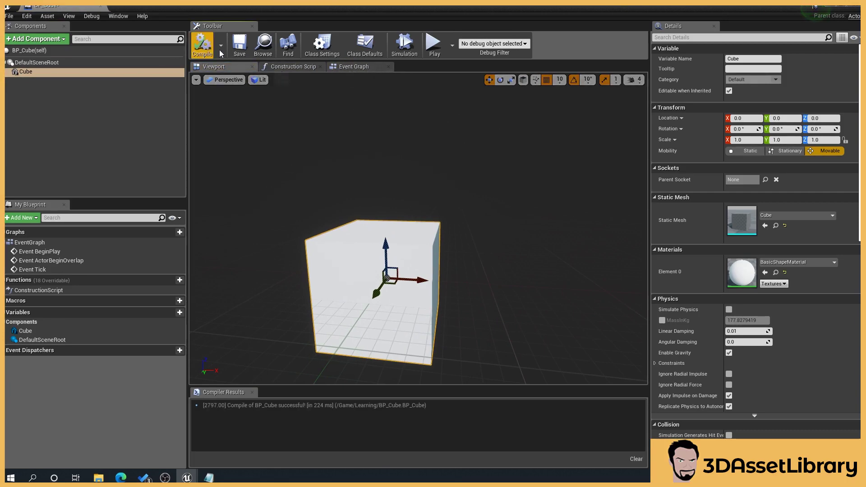
Delete the unused ActorBeginOverlap and Tick event nodes from the event graph.
click(358, 67)
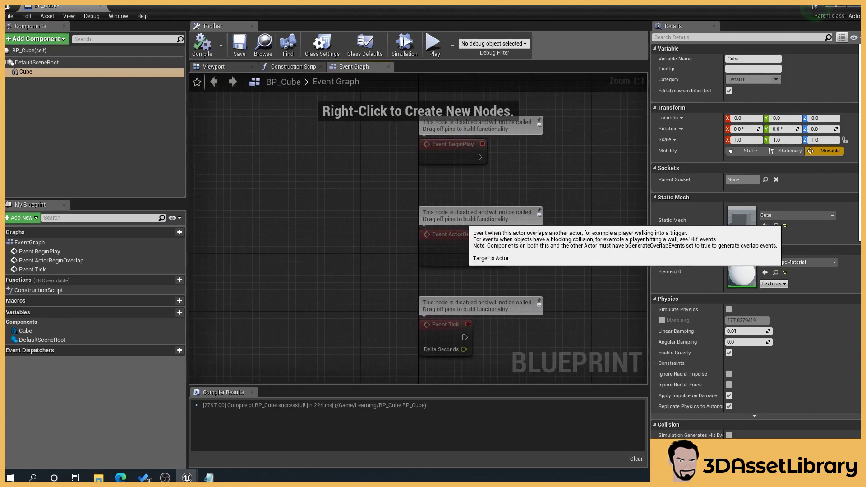
right_drag(515, 304, 439, 275)
drag(485, 334, 384, 219)
right_drag(284, 242, 250, 196)
key(Delete)
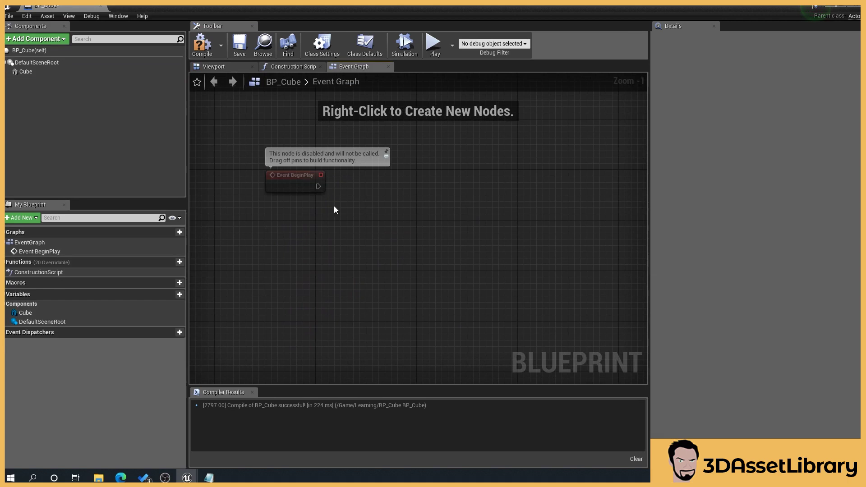
right_drag(335, 209, 324, 215)
Add a timeline named Bounce, wired from BeginPlay into its Play from Start input.
drag(308, 192, 359, 191)
text(time)
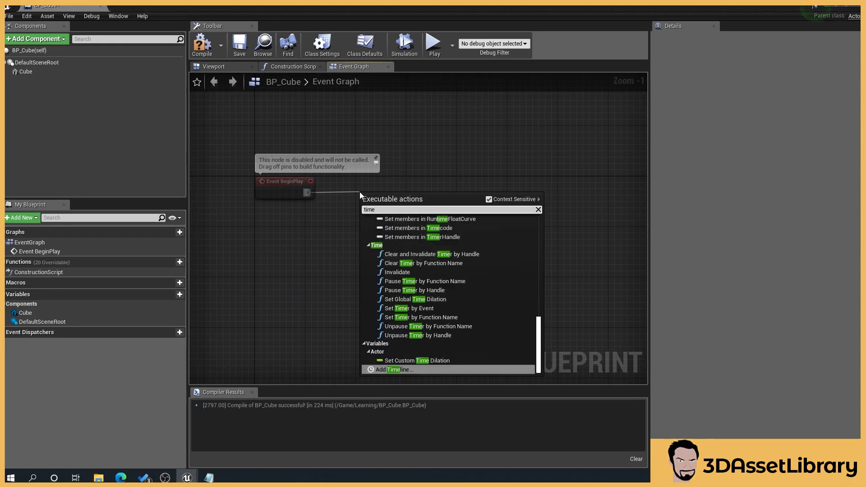
click(397, 368)
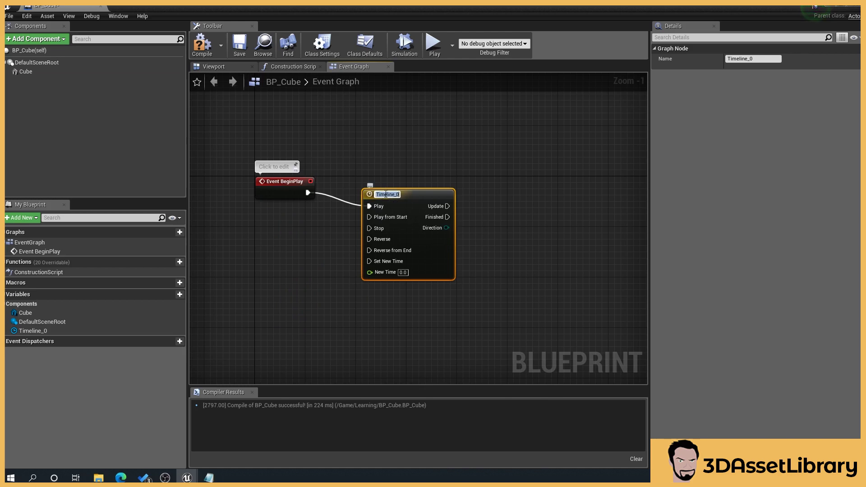
text(Bounce)
key(Return)
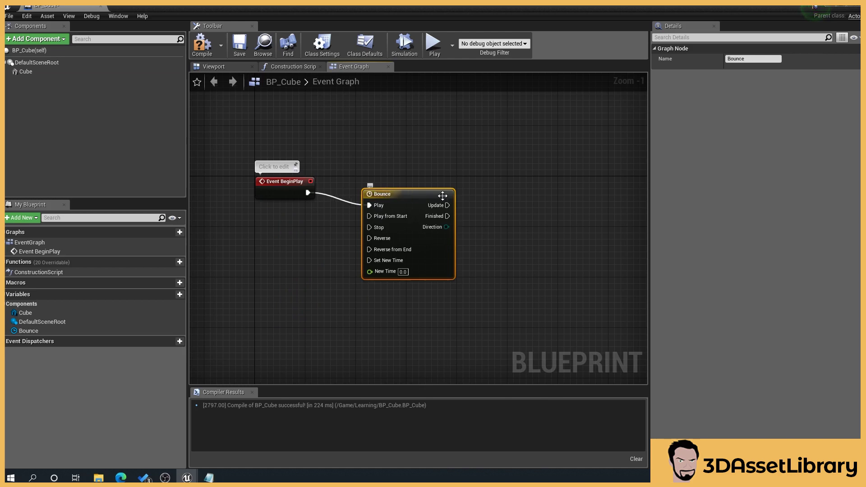
drag(442, 195, 454, 176)
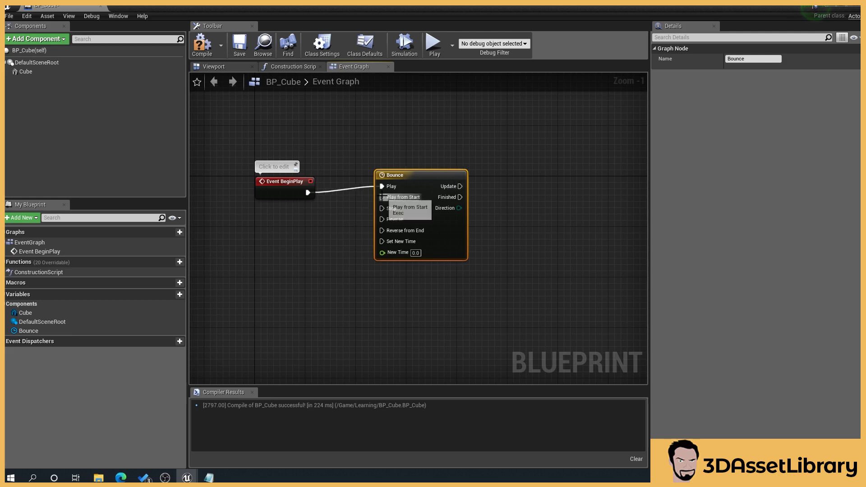
drag(304, 193, 382, 197)
right_drag(449, 192, 484, 249)
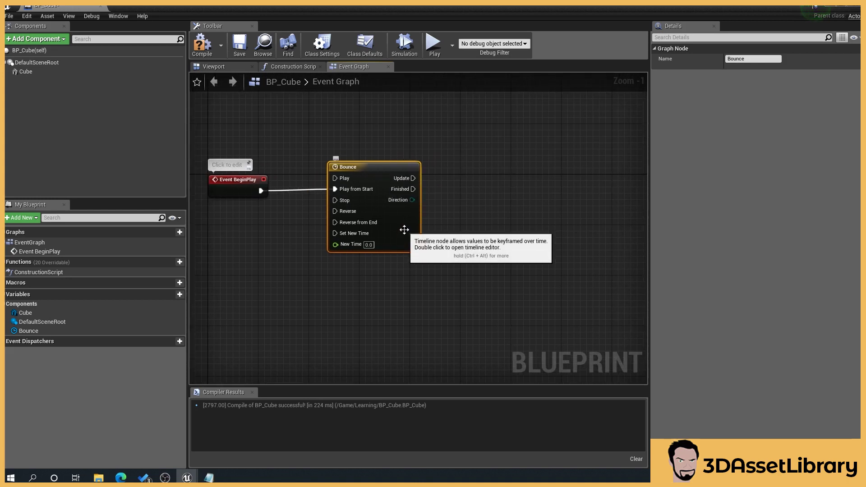
Add a float track named UpDown to the Bounce timeline.
double_click(379, 170)
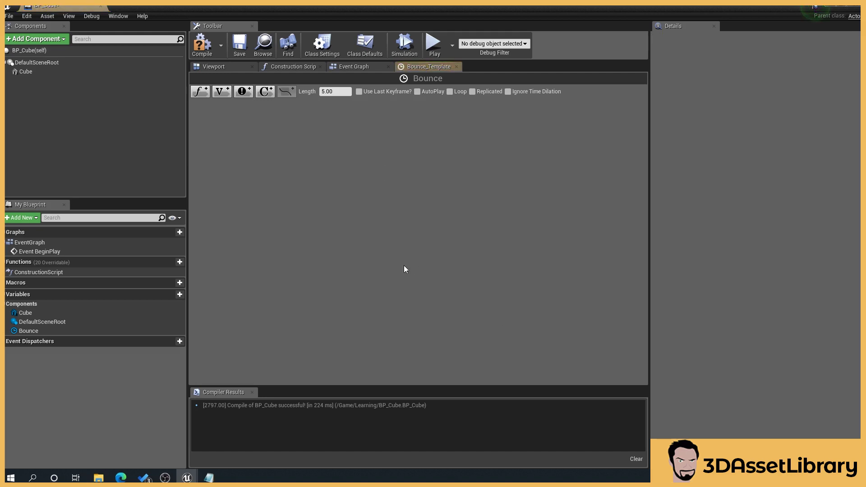
click(200, 92)
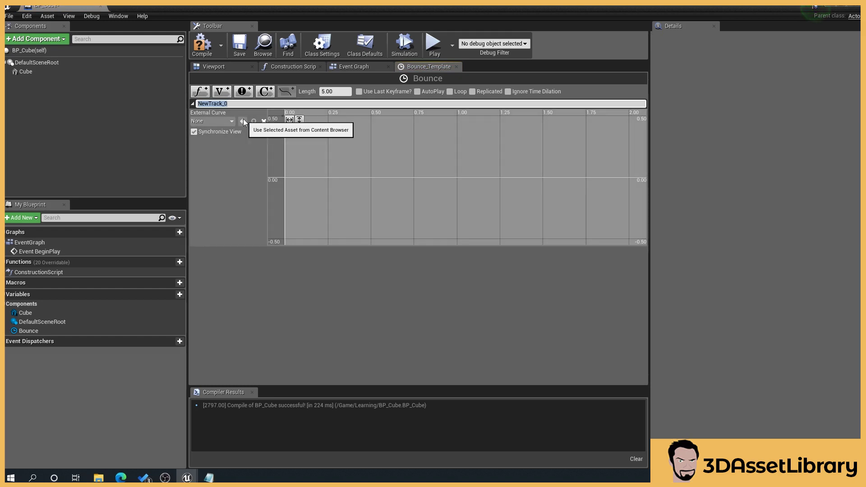
text(UpDown)
key(Return)
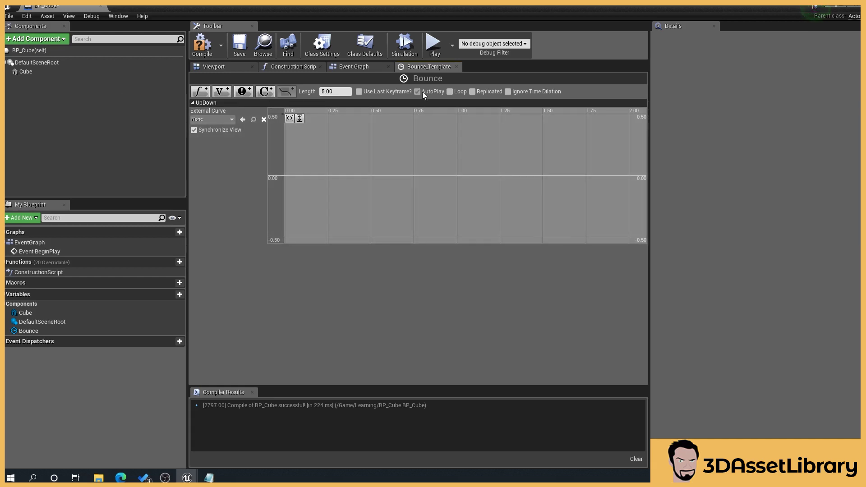
Enable AutoPlay and Loop on the Bounce timeline.
click(423, 91)
click(449, 92)
right_click(520, 269)
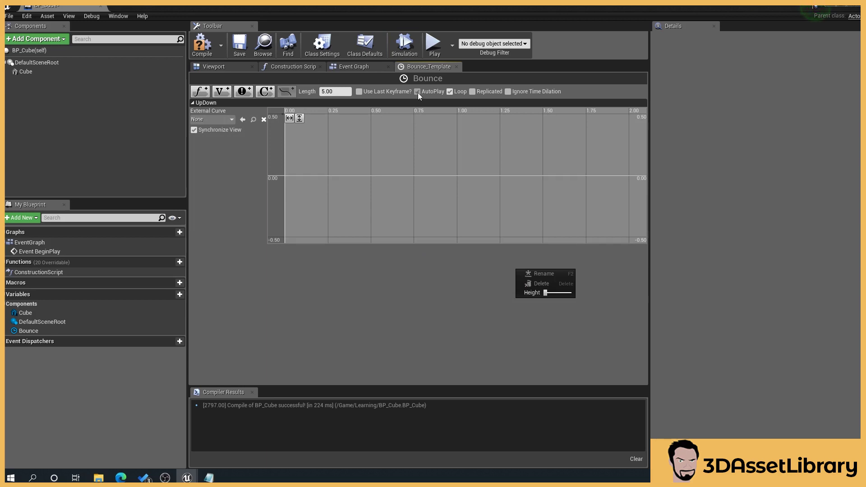
click(417, 92)
click(416, 92)
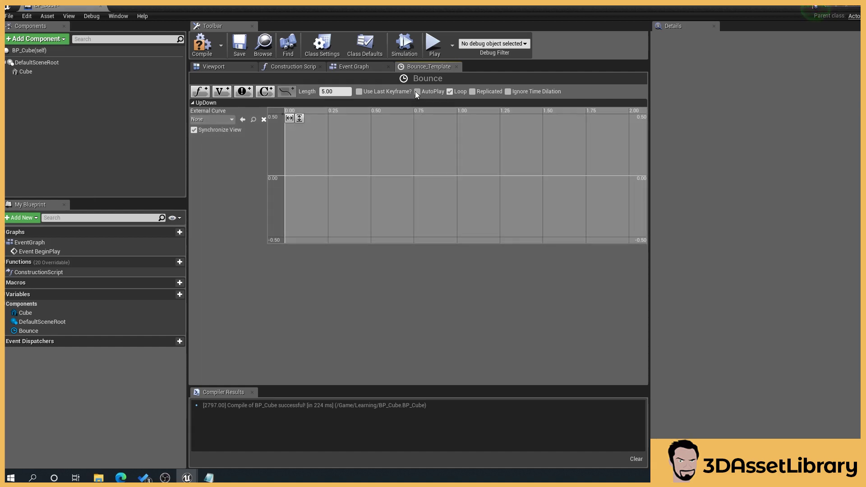
click(416, 91)
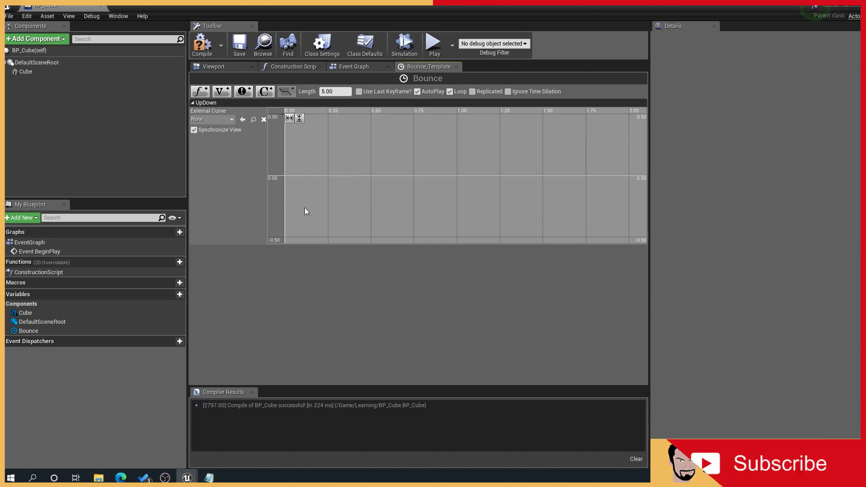
Add three keyframes along the UpDown curve at value 0.
shift+click(294, 175)
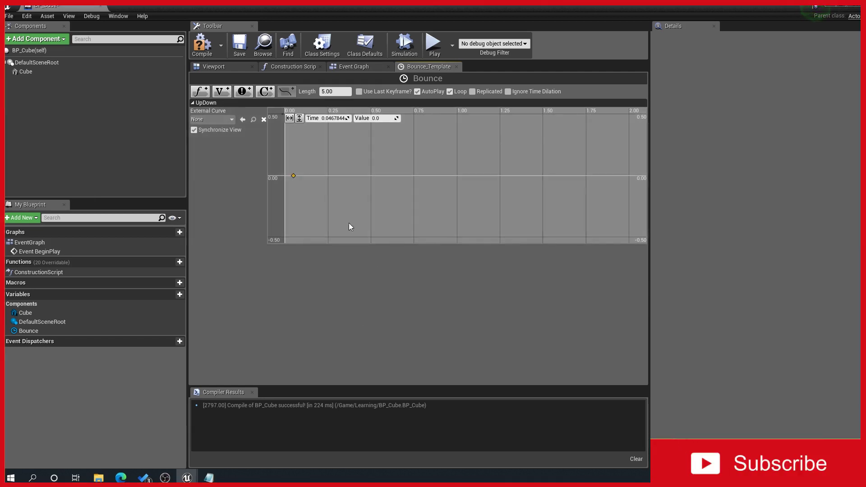
shift+click(456, 176)
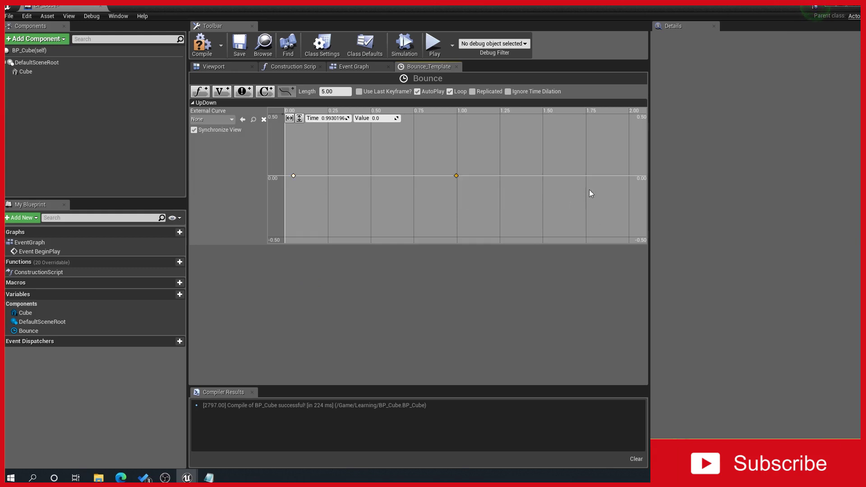
shift+click(627, 175)
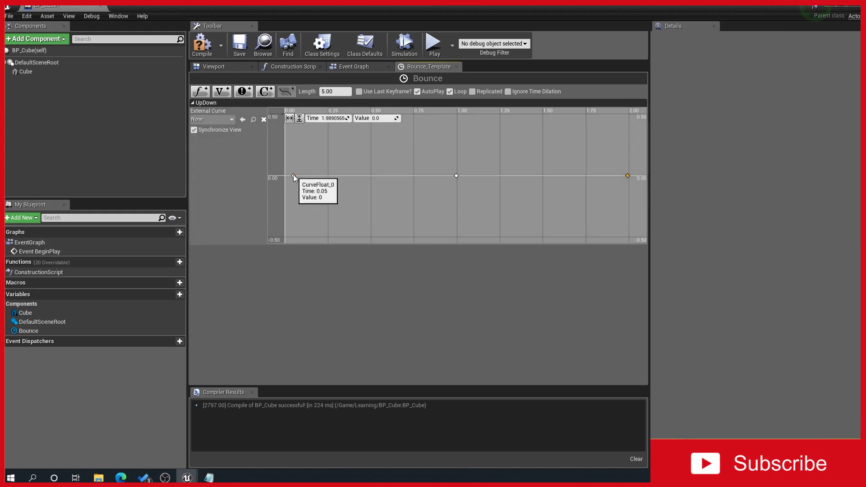
Set the first key's time to 0 and the last key's time to 5.
click(294, 176)
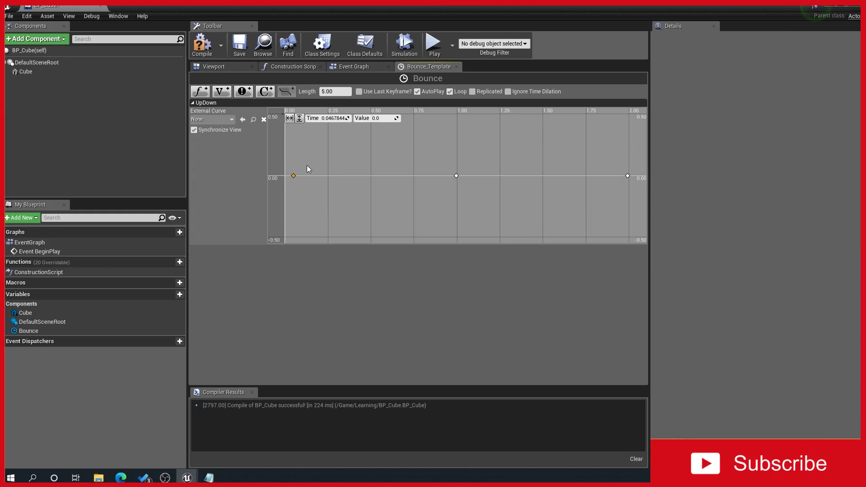
click(329, 118)
text(0)
key(Return)
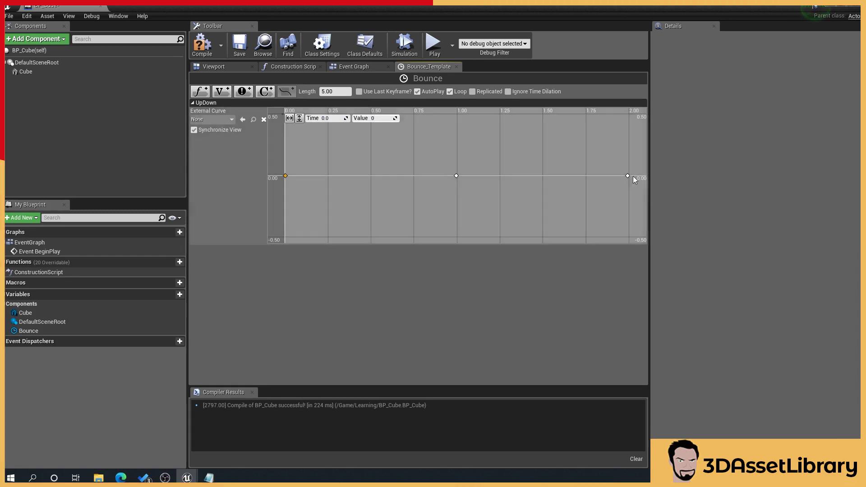
click(628, 175)
click(333, 118)
text(5)
key(Return)
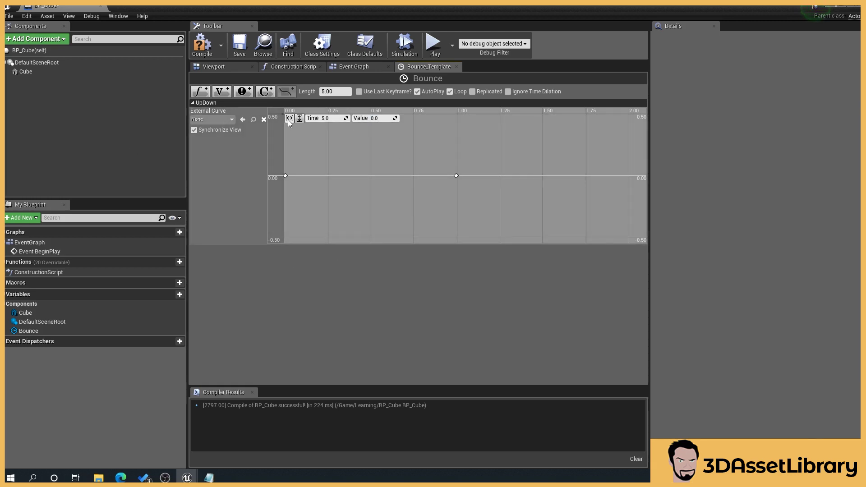
Frame the UpDown curve and drag the middle key toward the centre, near 2 seconds.
click(289, 119)
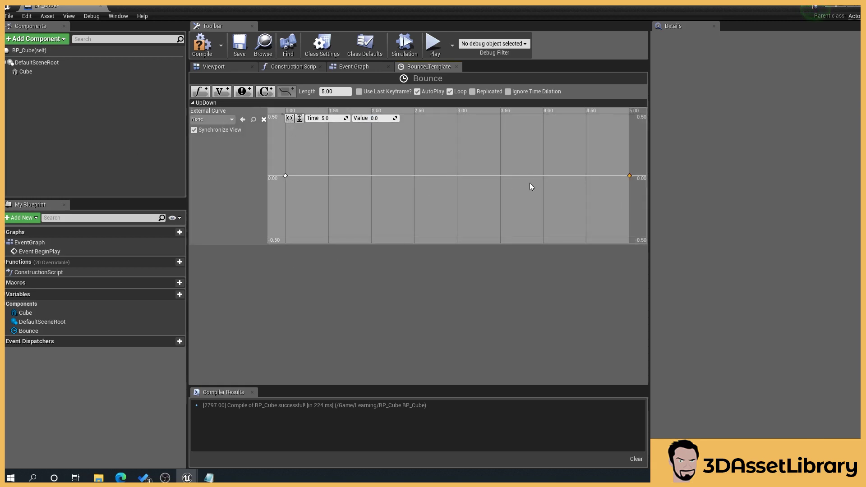
click(301, 117)
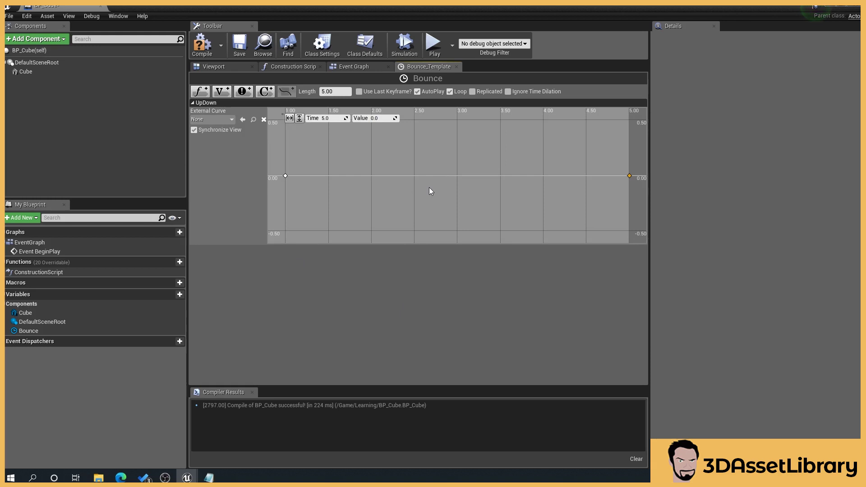
scroll(429, 188, down, 5)
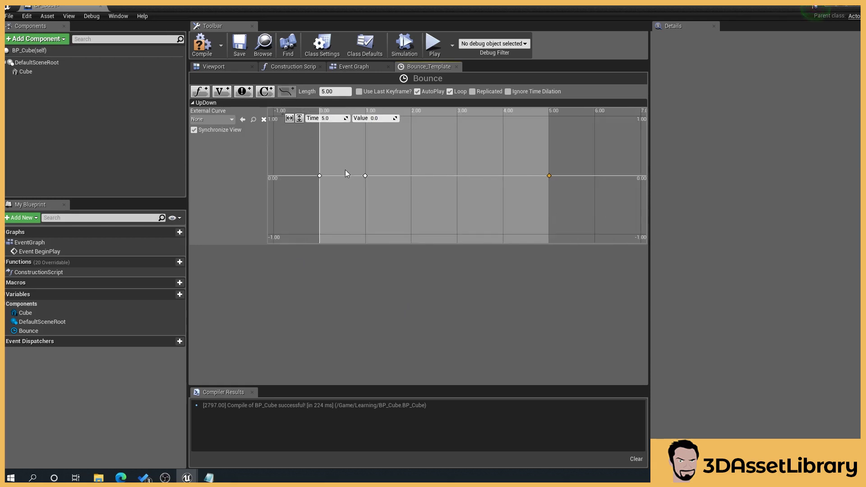
scroll(346, 170, up, 2)
drag(333, 175, 345, 191)
scroll(321, 171, up, 2)
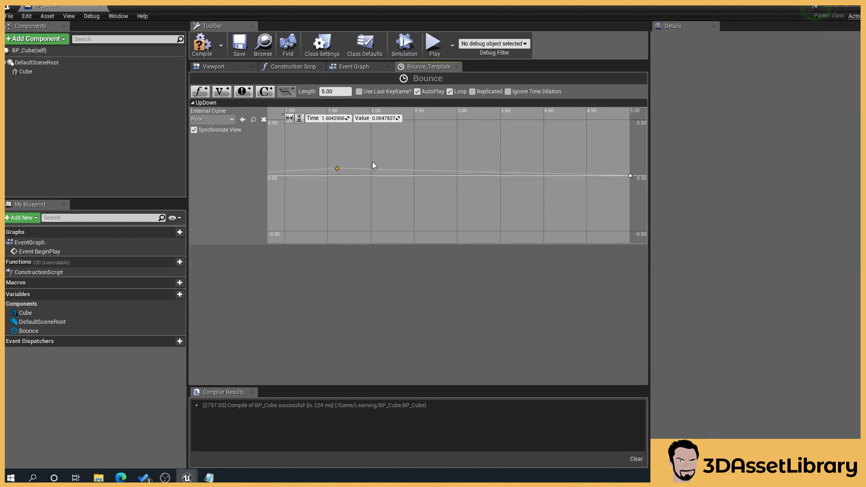
drag(372, 165, 376, 183)
scroll(396, 181, down, 1)
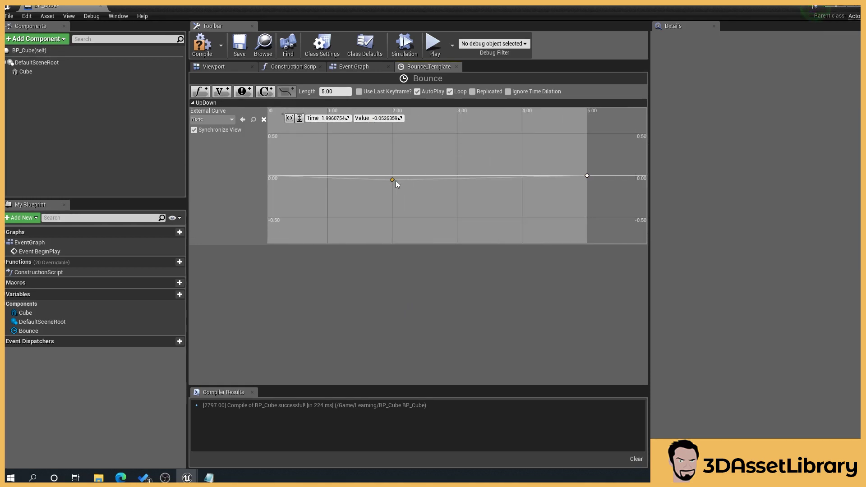
click(289, 118)
Set the middle key to time 2.5 and value 100.
click(386, 118)
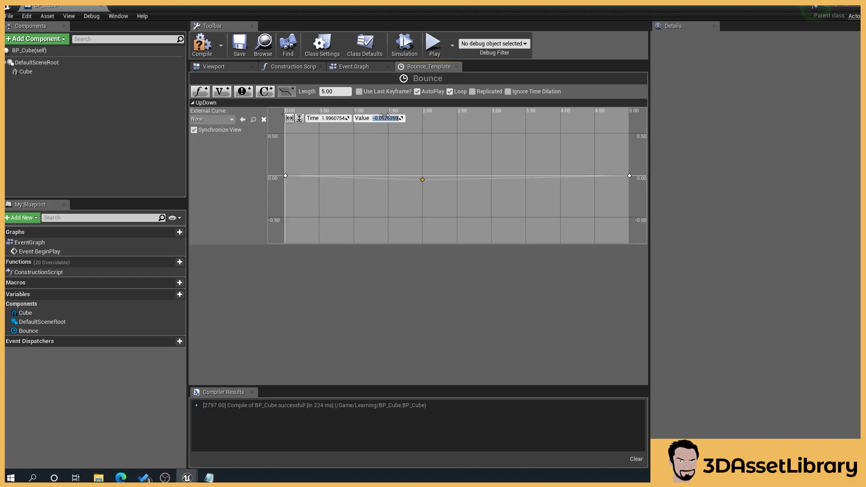
click(328, 118)
text(2.5)
key(Return)
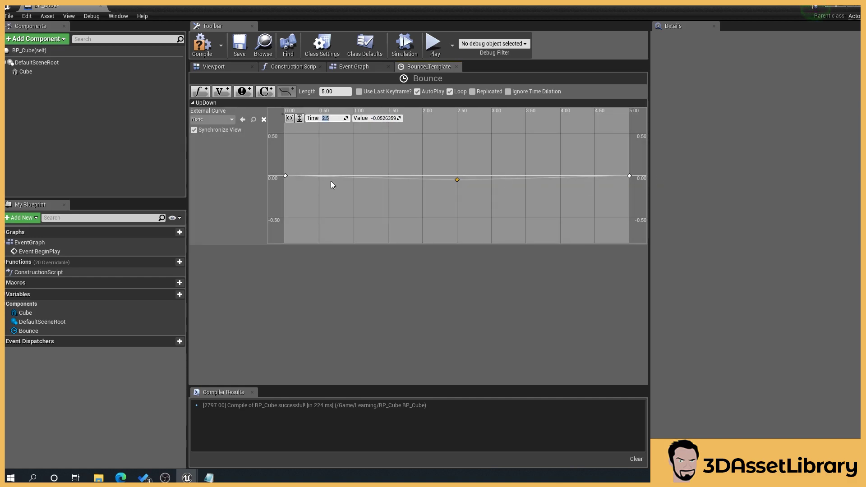
click(379, 118)
text(100)
key(Return)
Give all three keys Auto interpolation, then compile and save BP_Cube.
click(299, 118)
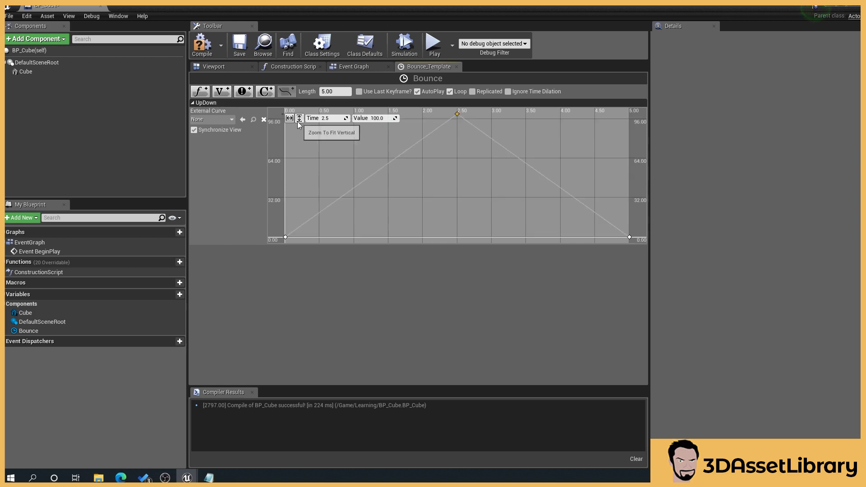
scroll(527, 189, down, 3)
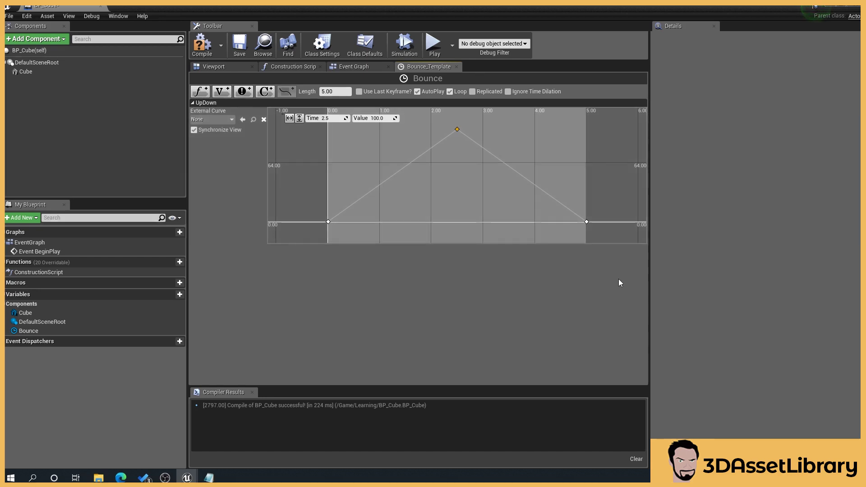
drag(596, 227, 310, 117)
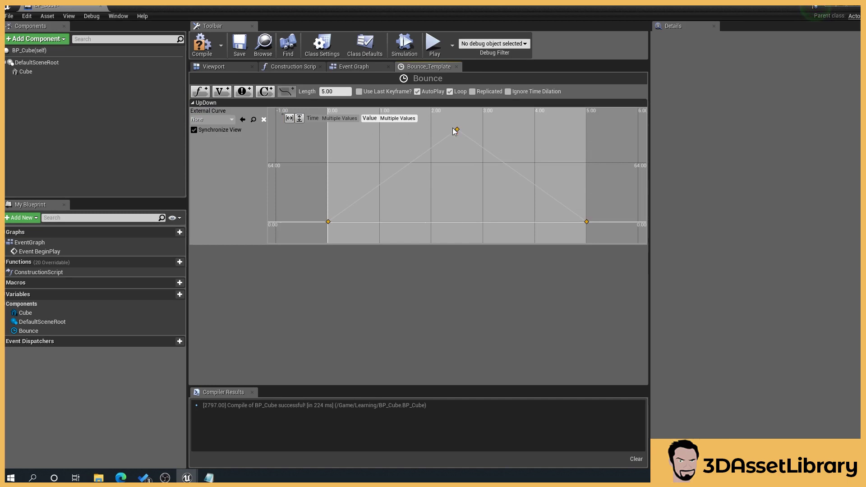
right_click(457, 129)
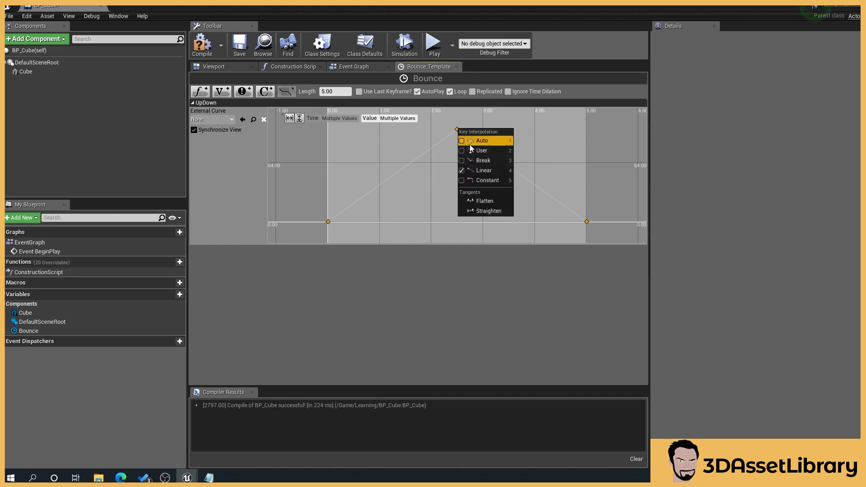
click(497, 144)
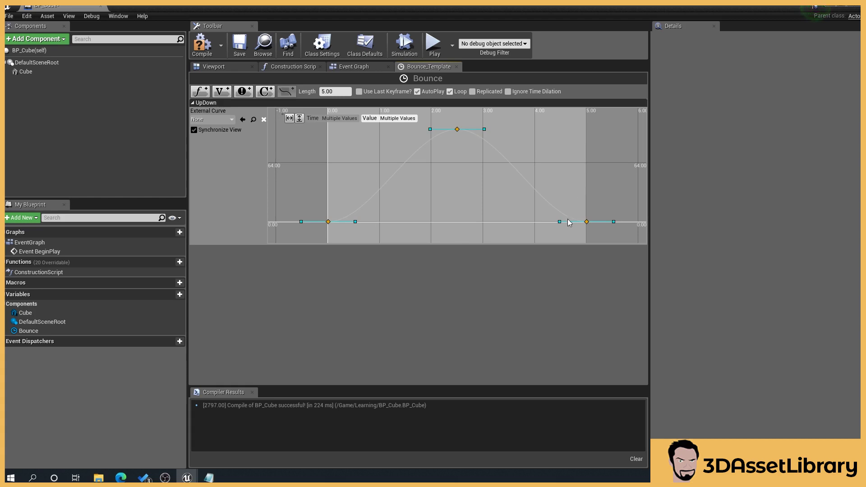
drag(559, 221, 554, 220)
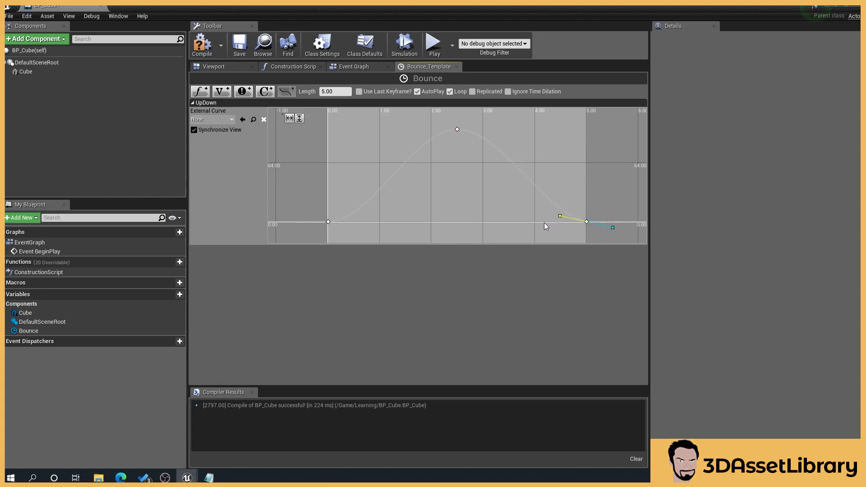
click(386, 226)
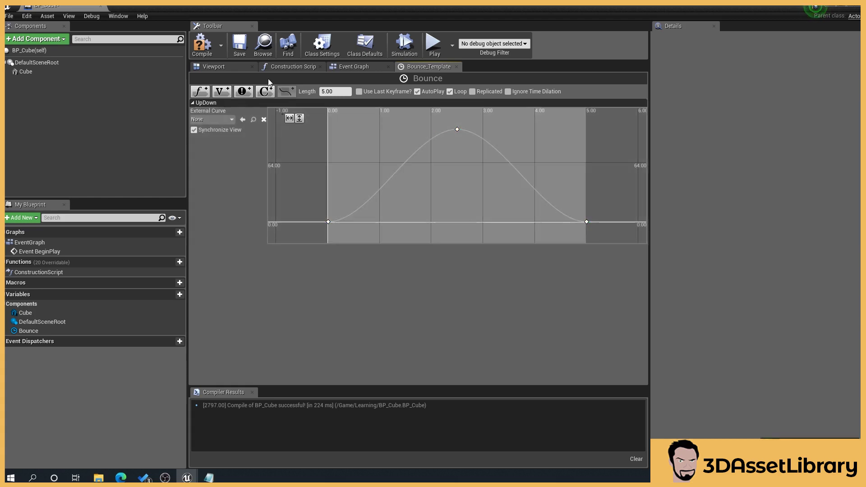
click(207, 54)
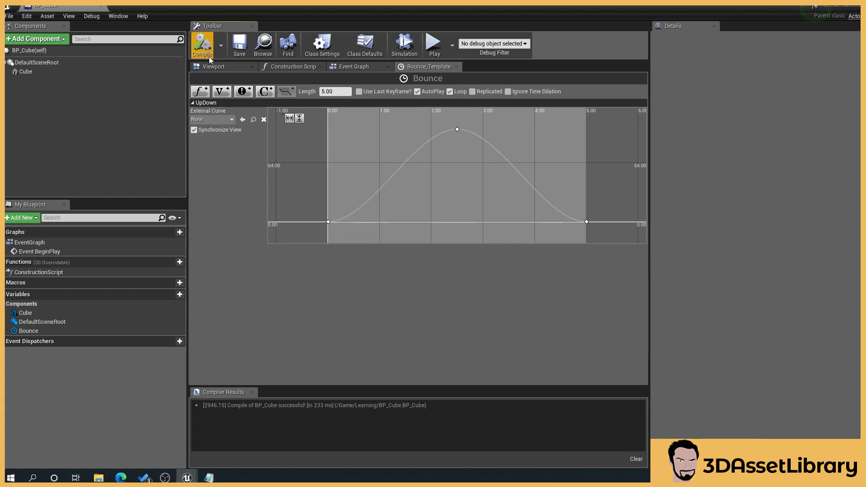
click(238, 46)
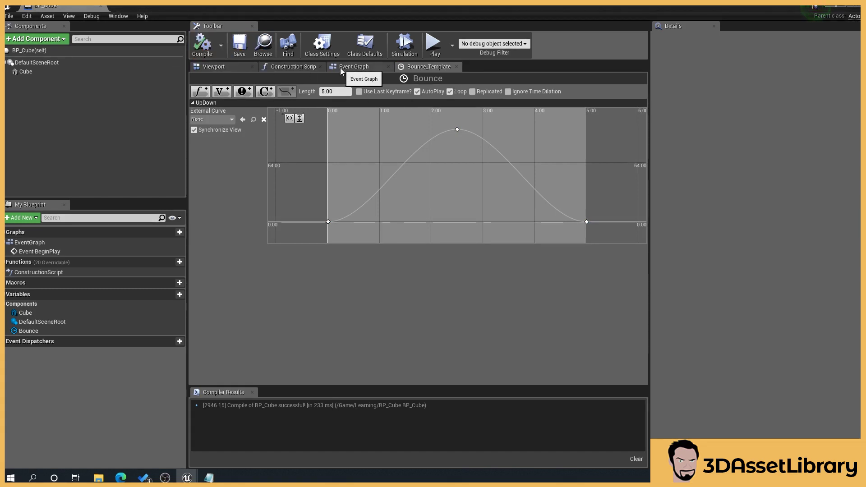
Place a Cube reference in the event graph and add a SetRelativeTransform node from it.
click(354, 67)
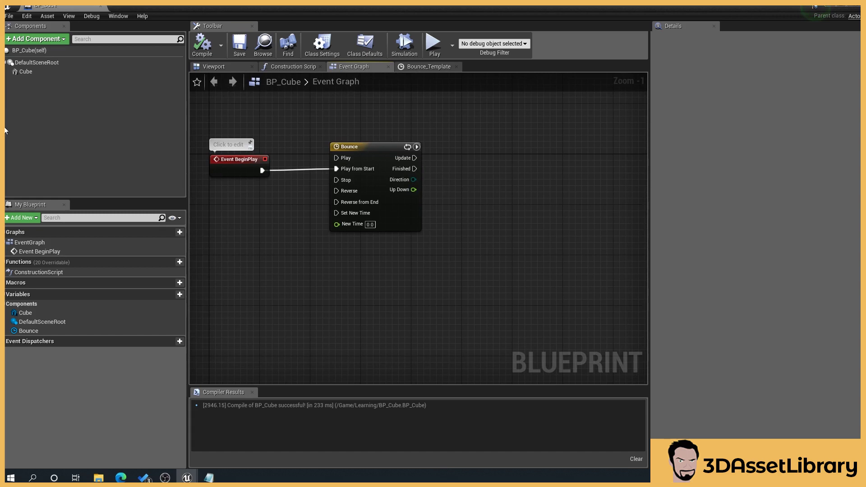
drag(21, 72, 411, 255)
right_drag(511, 271, 475, 258)
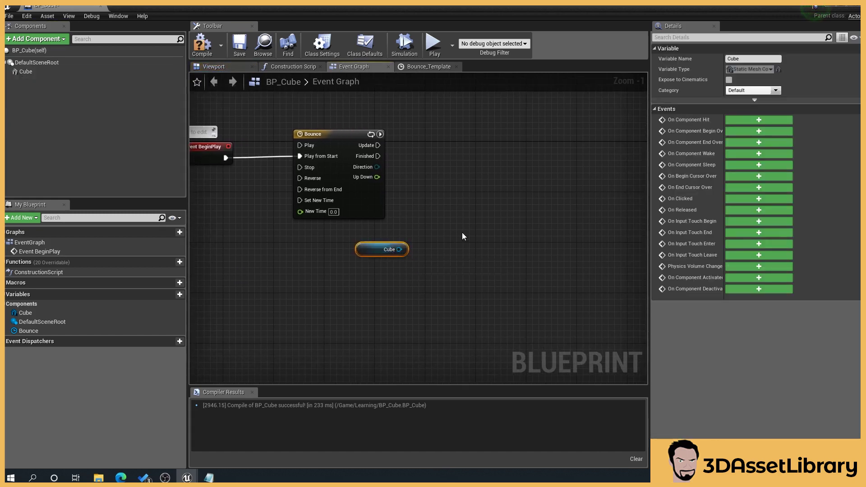
drag(399, 249, 463, 219)
text(set)
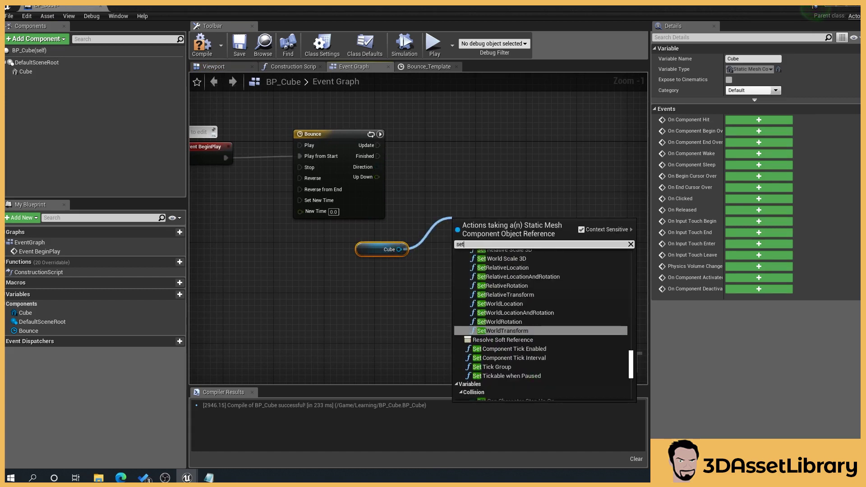
click(505, 295)
right_drag(492, 298, 437, 328)
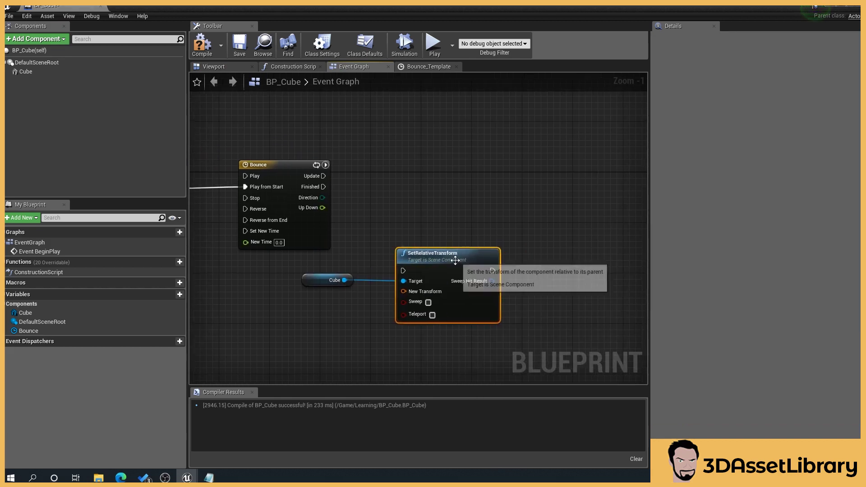
drag(455, 255, 493, 178)
right_drag(493, 178, 381, 139)
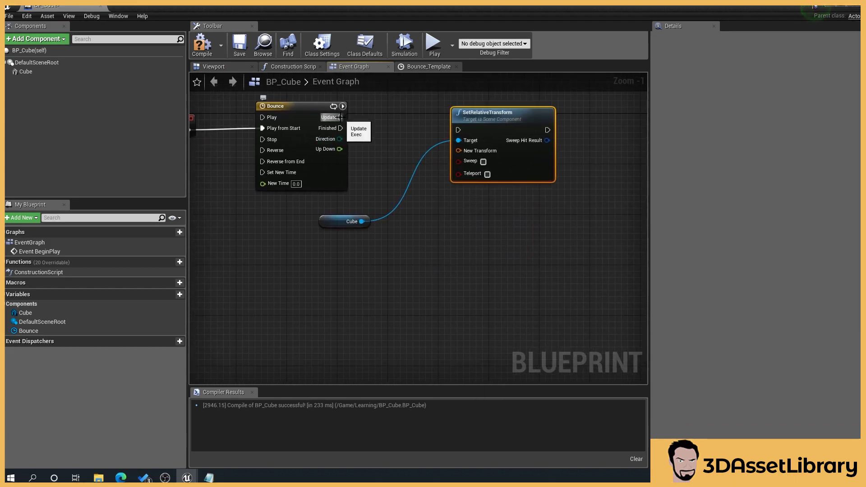
Connect Bounce's Update to SetRelativeTransform and split New Transform and Location into X, Y, Z.
drag(337, 118, 368, 134)
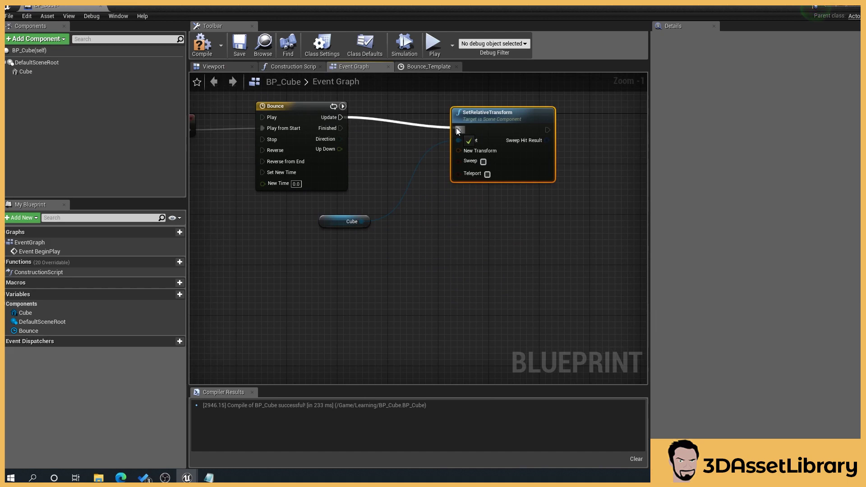
drag(456, 129, 511, 100)
right_drag(471, 180, 475, 203)
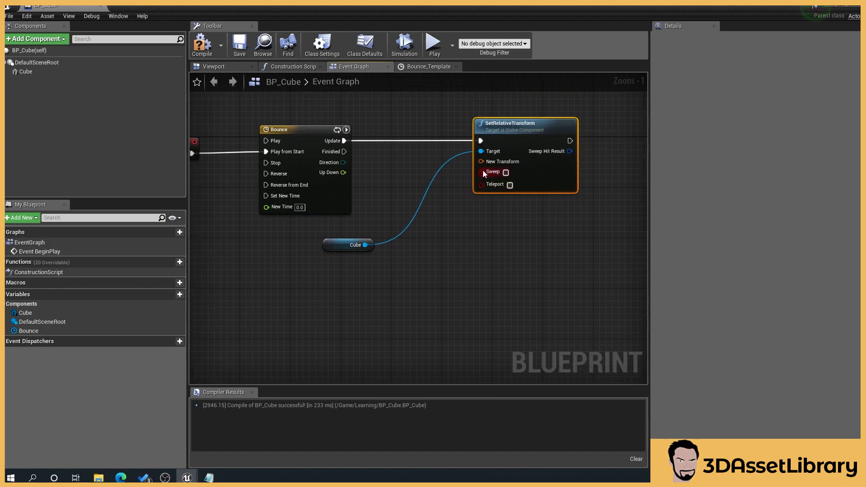
right_click(482, 161)
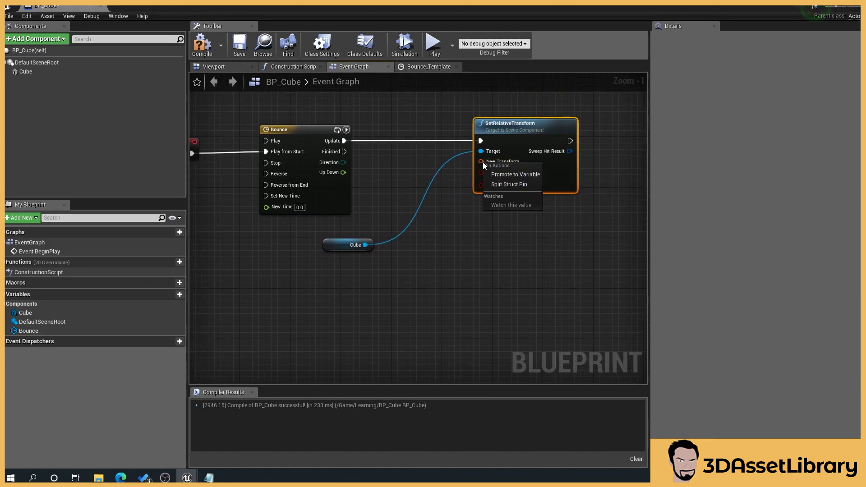
click(508, 184)
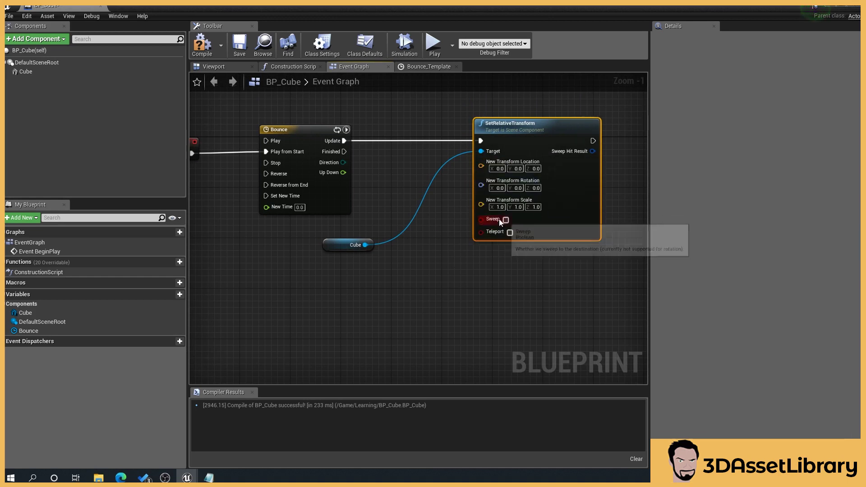
right_click(506, 162)
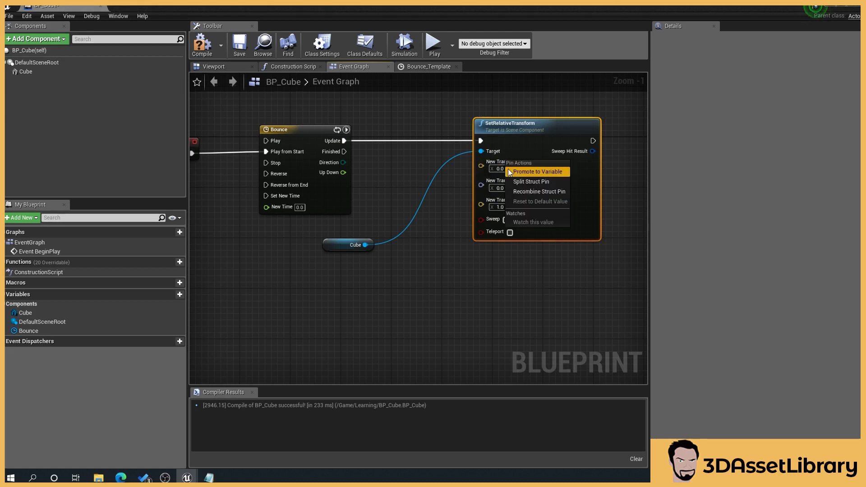
click(551, 183)
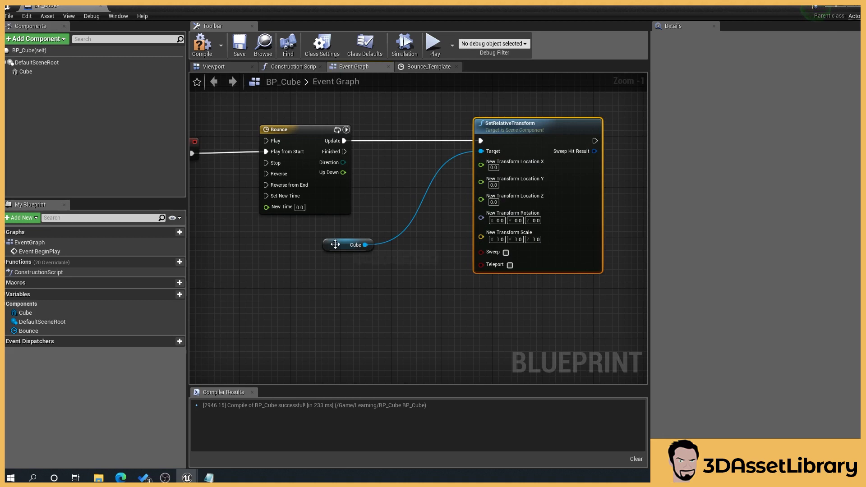
drag(335, 244, 418, 156)
right_drag(419, 156, 412, 152)
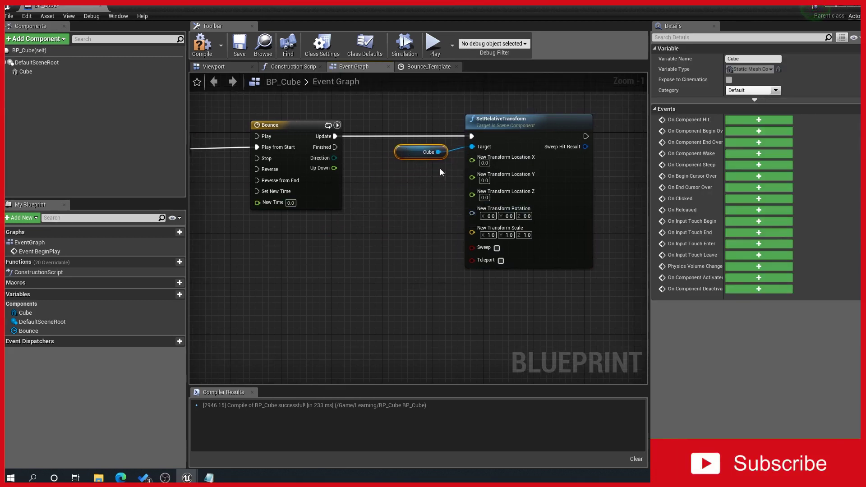
Add a Get Relative Location node for Cube and split its output into X, Y, Z.
drag(413, 156, 355, 304)
text(g)
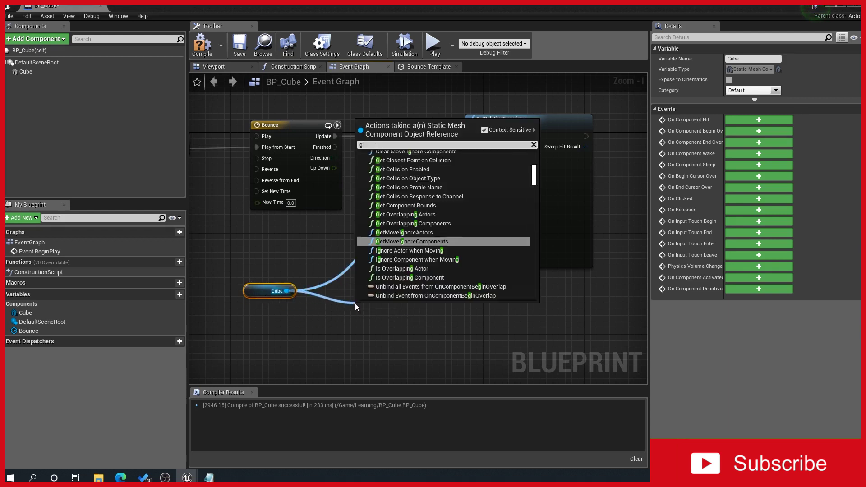
text(et loc)
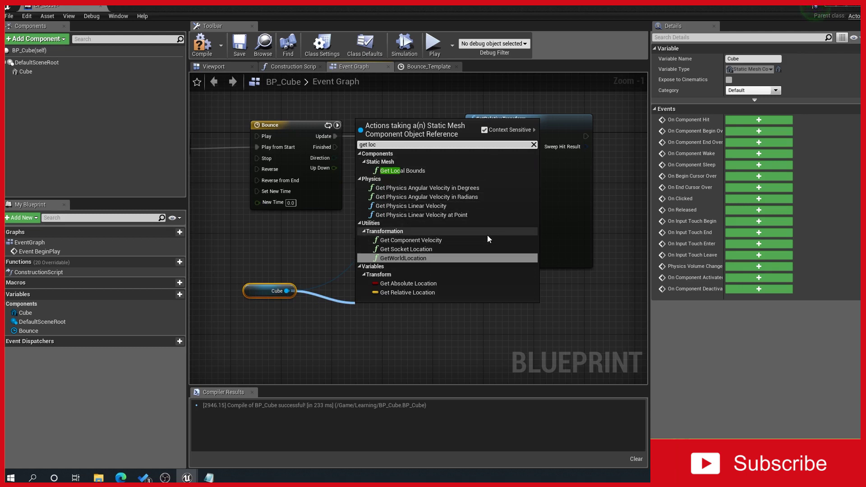
click(413, 293)
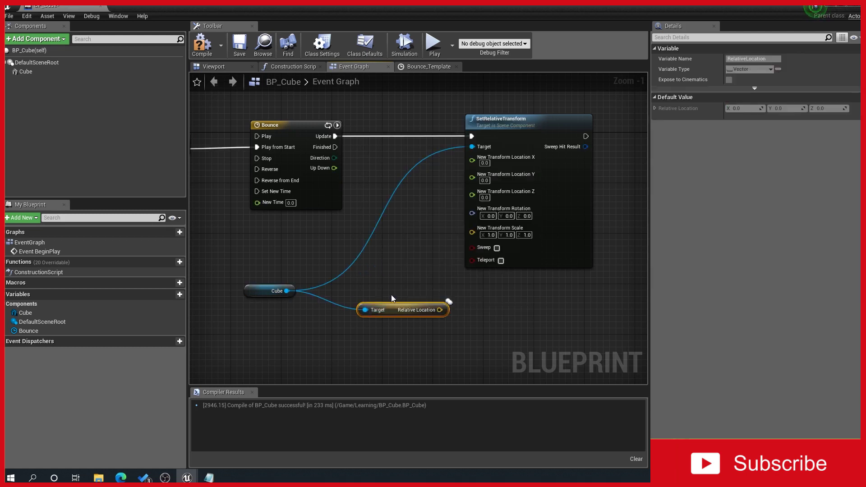
right_click(442, 311)
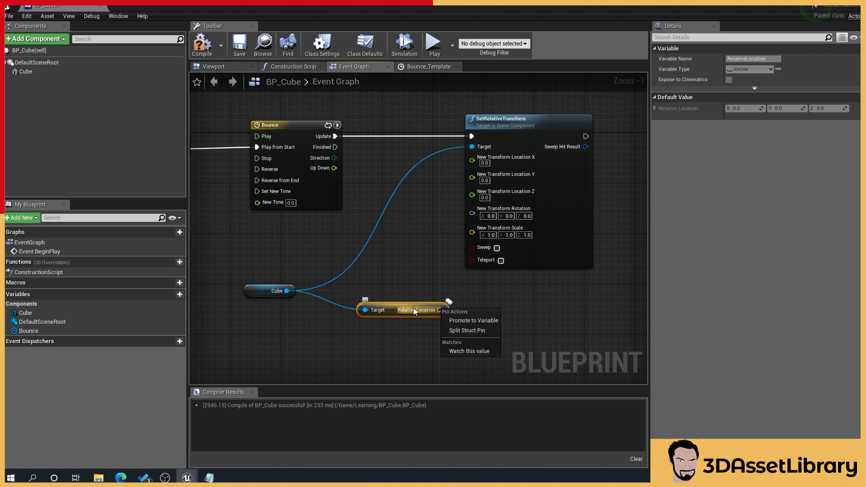
click(467, 330)
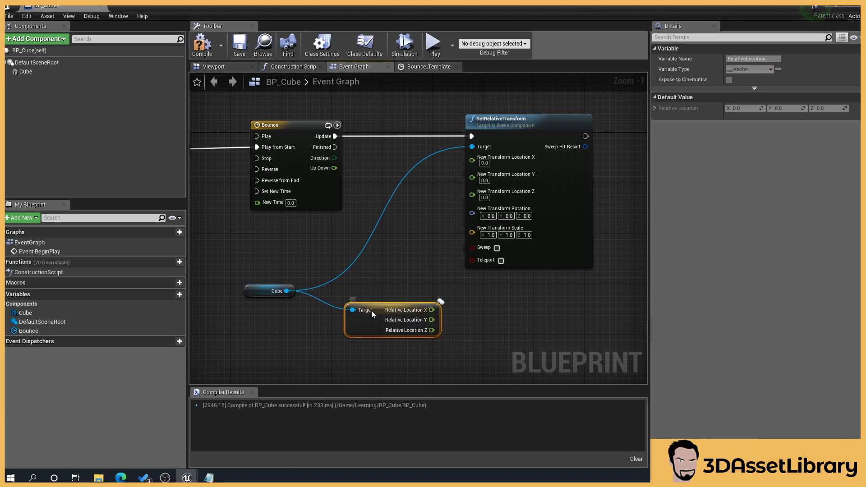
Wire relative X and Y into the transform's Location X, Y, and Bounce's Up Down into Location Z.
drag(532, 125, 521, 129)
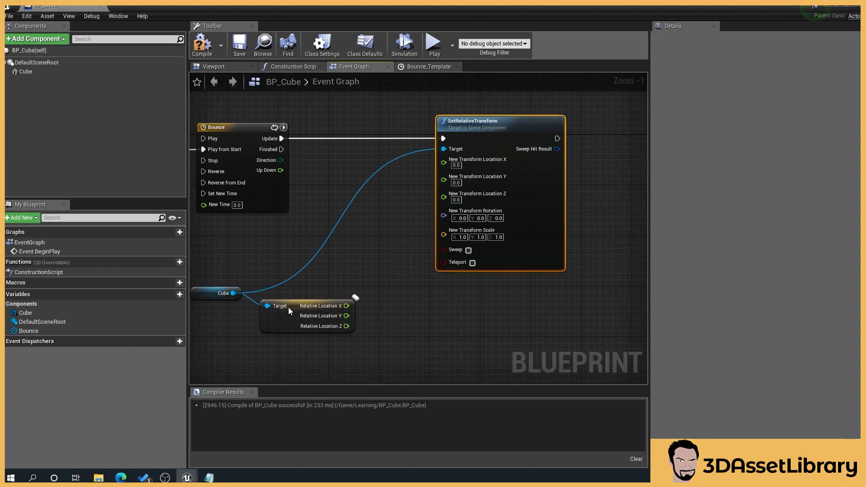
right_drag(288, 307, 388, 239)
mouse_move(408, 274)
mouse_down()
mouse_move(470, 162)
mouse_move(507, 130)
mouse_move(494, 181)
mouse_move(434, 290)
mouse_move(407, 285)
mouse_up()
right_drag(407, 287, 414, 294)
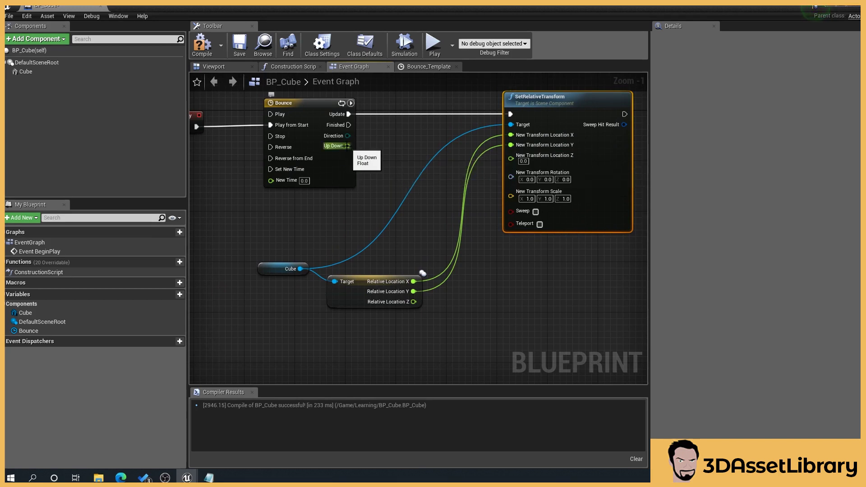
drag(347, 146, 513, 158)
Compile BP_Cube and simulate in the Viewport to watch the cube bob up and down.
click(202, 44)
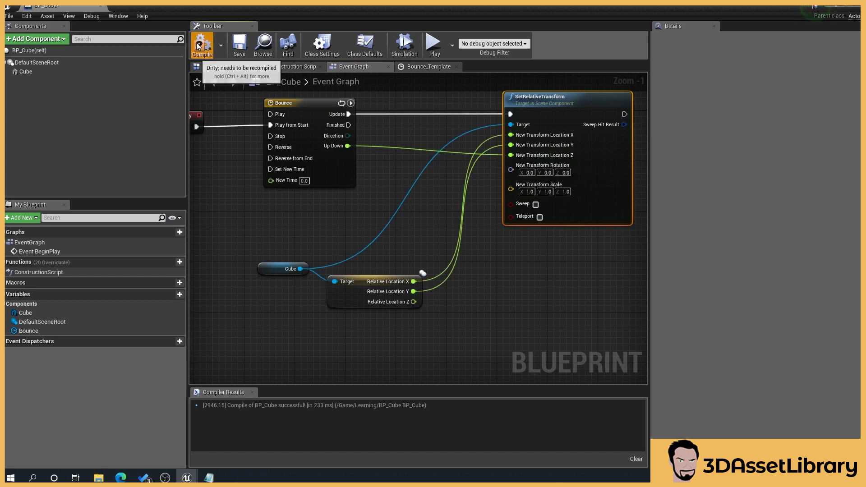
click(233, 68)
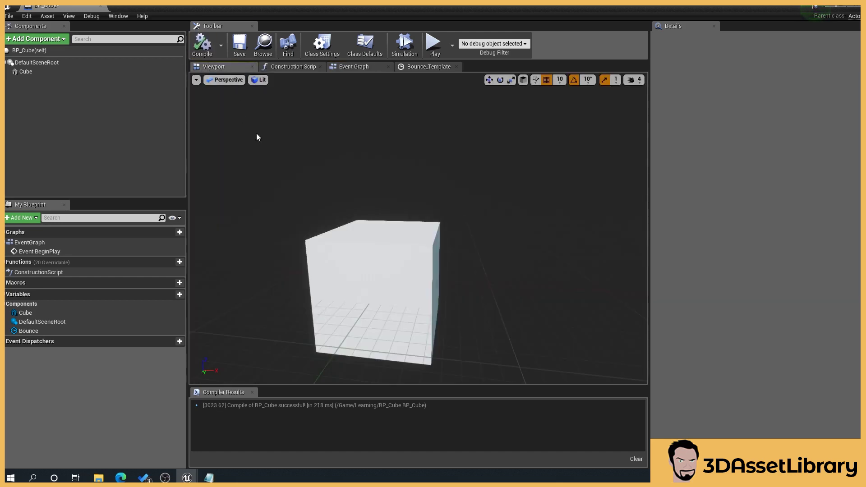
click(404, 43)
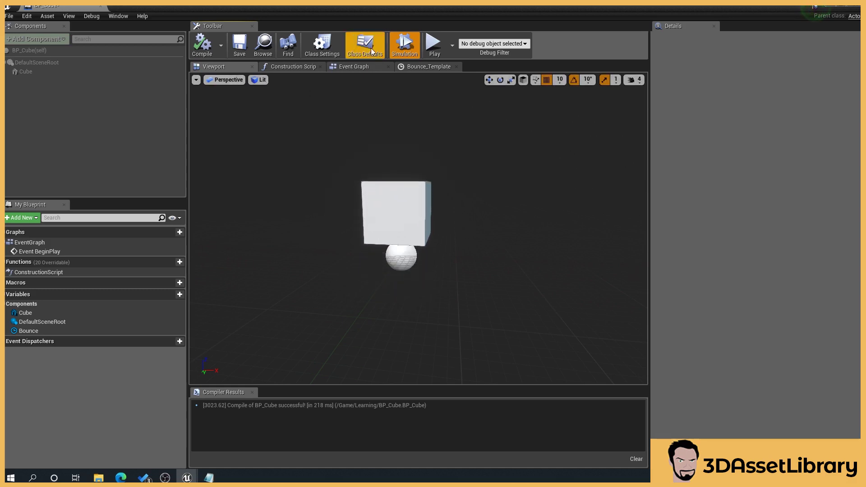
click(399, 51)
Add a SetRelativeRotation node for Cube, executed right after SetRelativeTransform.
click(422, 66)
click(356, 67)
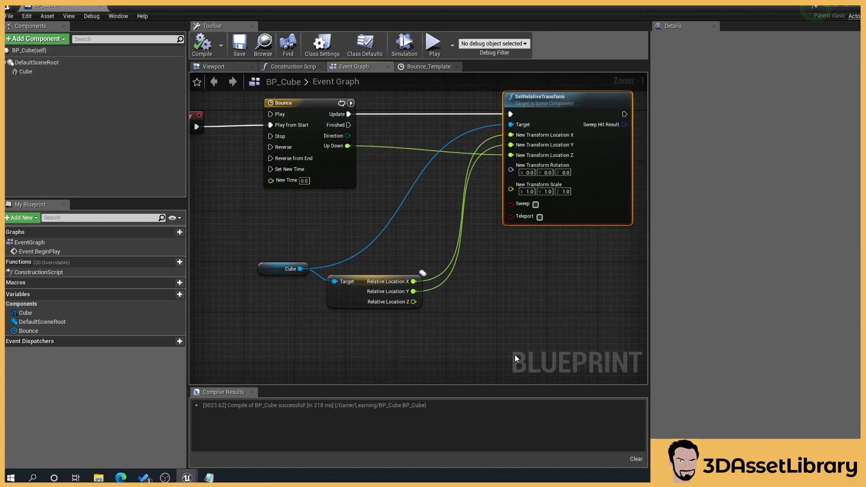
right_drag(524, 300, 520, 289)
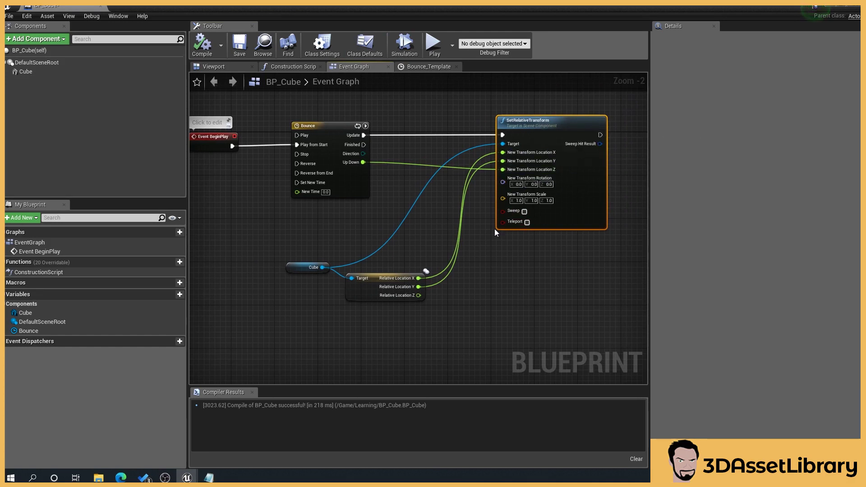
right_drag(588, 274, 543, 248)
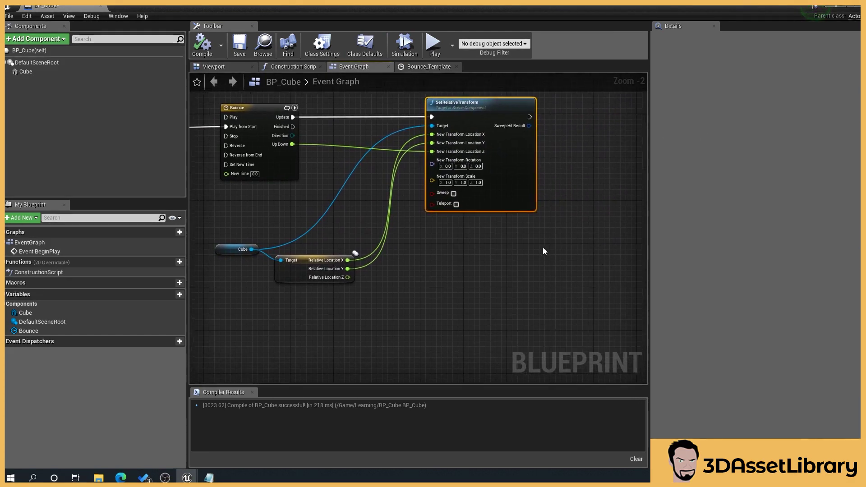
drag(251, 249, 489, 269)
text(set relat)
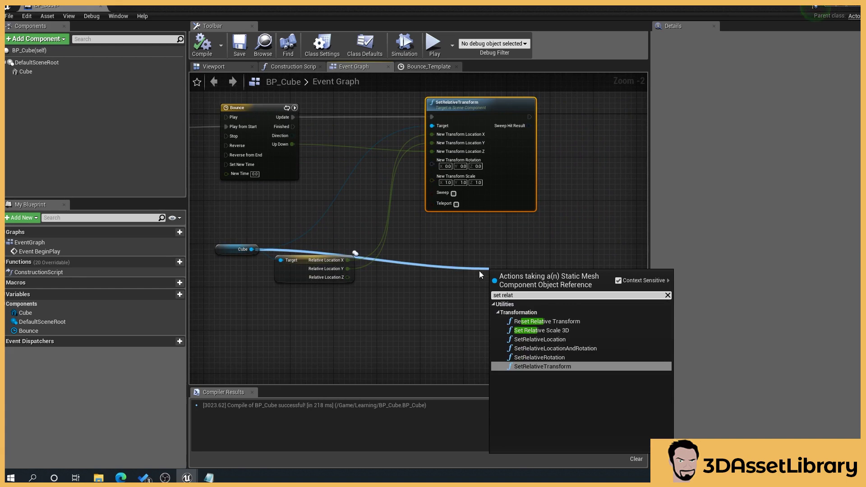
click(567, 358)
drag(596, 260, 614, 121)
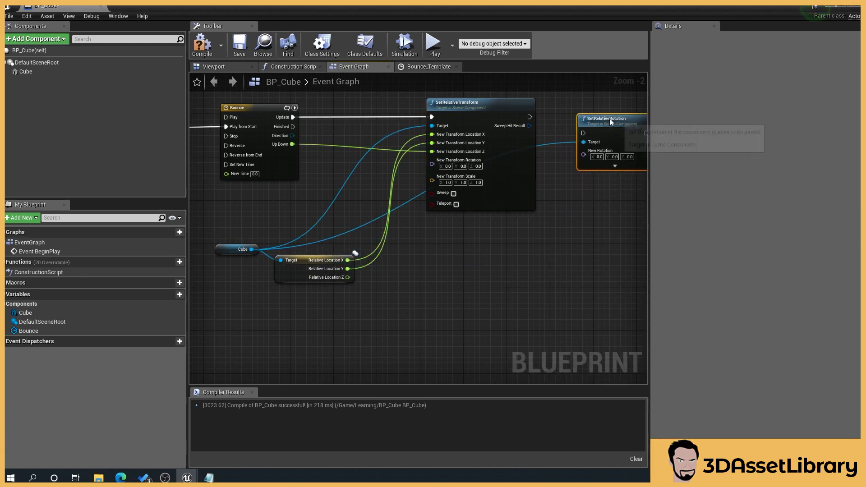
right_drag(590, 223, 518, 229)
drag(458, 122, 512, 137)
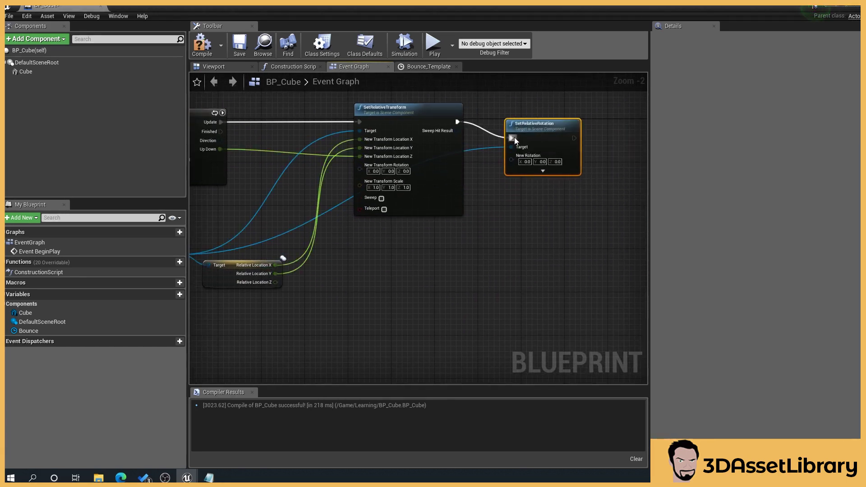
right_drag(567, 242, 596, 223)
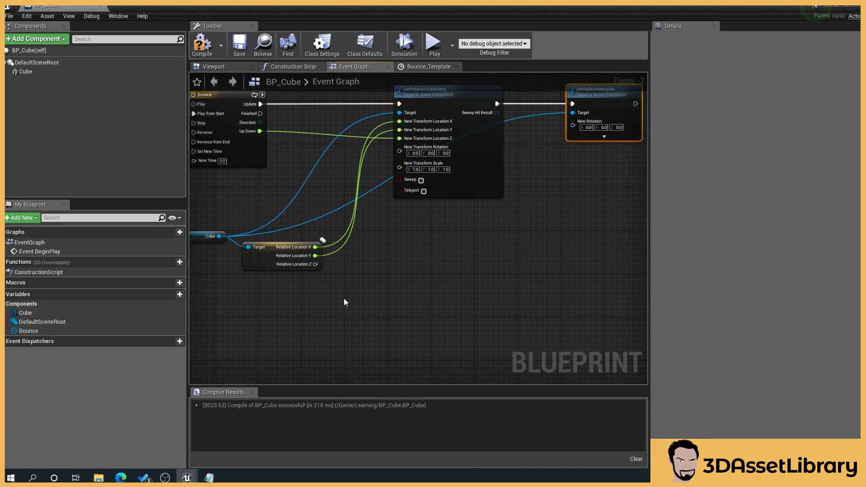
Add Get Relative Rotation, split both rotation pins, and drive Roll with Bounce's Up Down.
drag(224, 234, 393, 267)
text(get r)
text(elative)
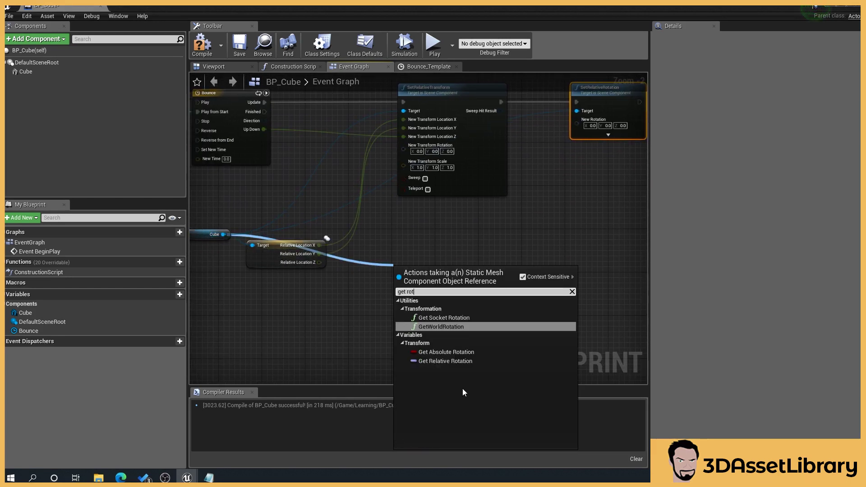
click(454, 361)
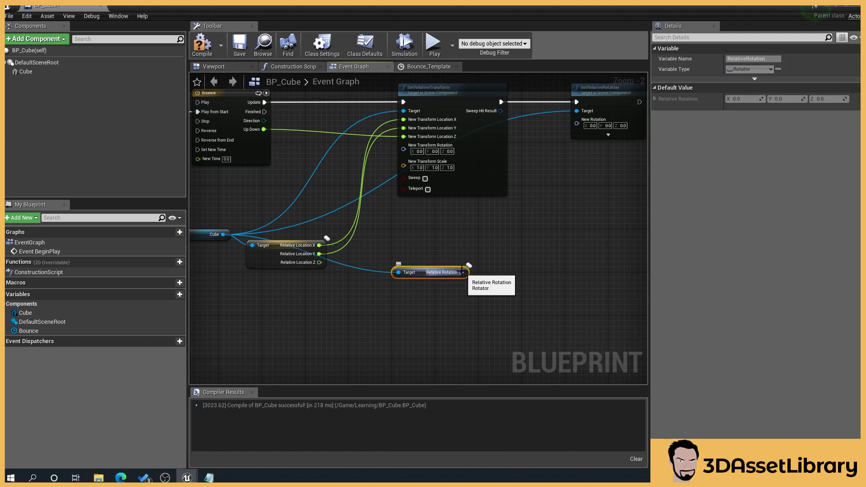
right_click(463, 272)
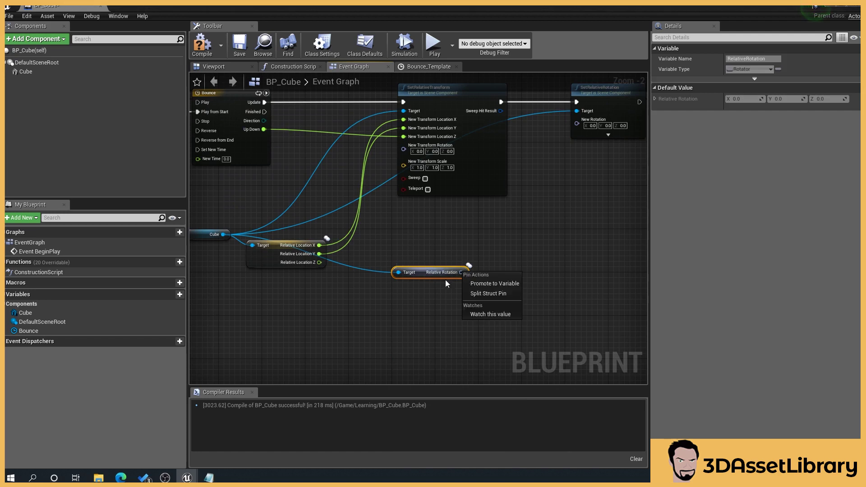
click(489, 293)
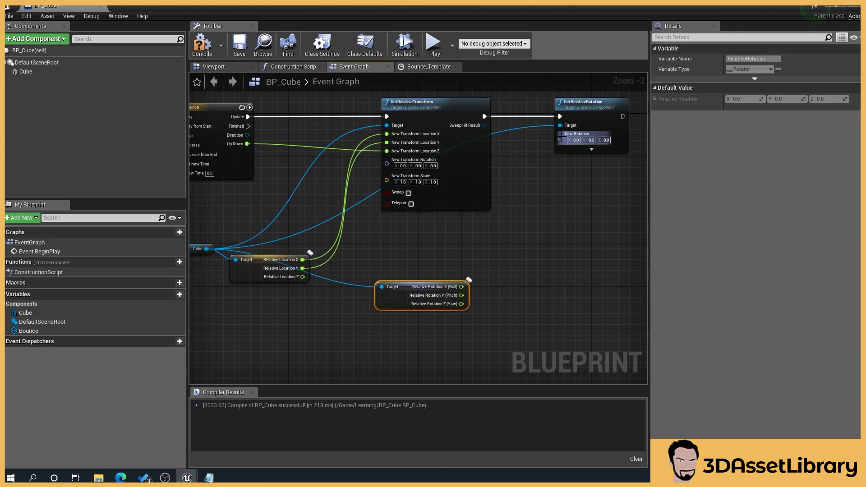
right_click(561, 138)
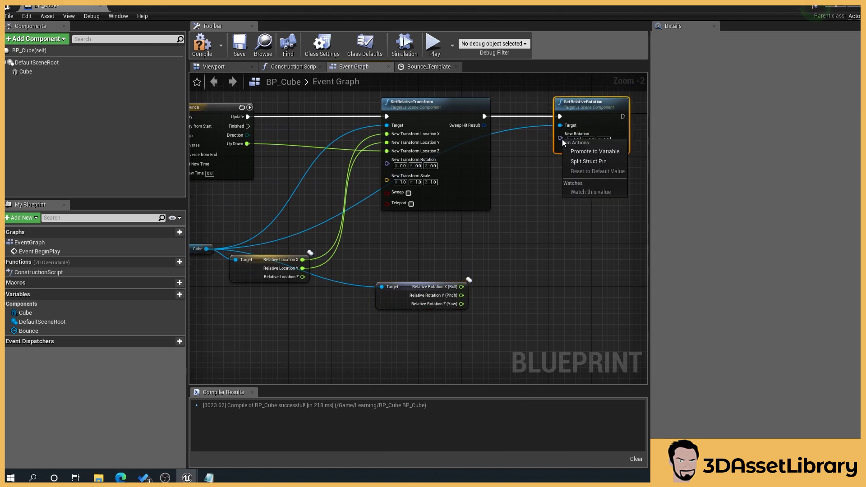
click(584, 162)
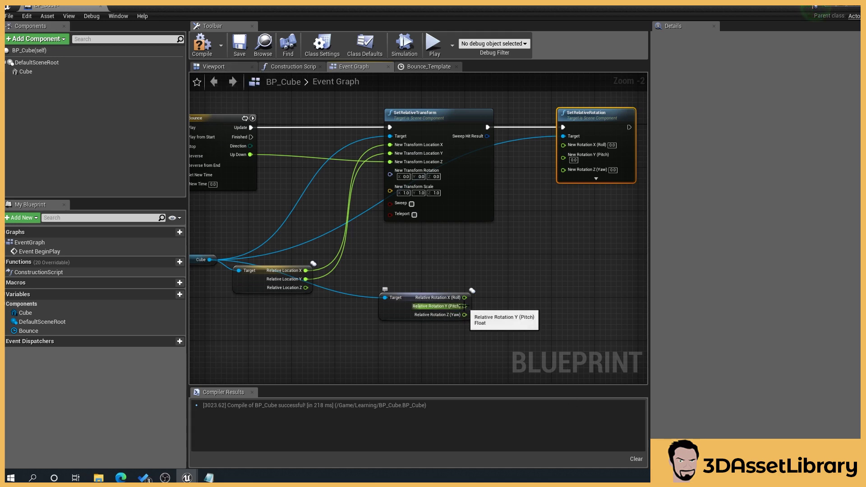
mouse_move(465, 306)
mouse_down()
mouse_move(472, 196)
mouse_move(485, 286)
mouse_move(539, 228)
mouse_move(563, 170)
mouse_move(501, 275)
mouse_move(465, 307)
mouse_up()
drag(250, 154, 563, 145)
Compile BP_Cube and run a Viewport simulation to watch the cube bounce and tilt.
click(203, 47)
click(214, 66)
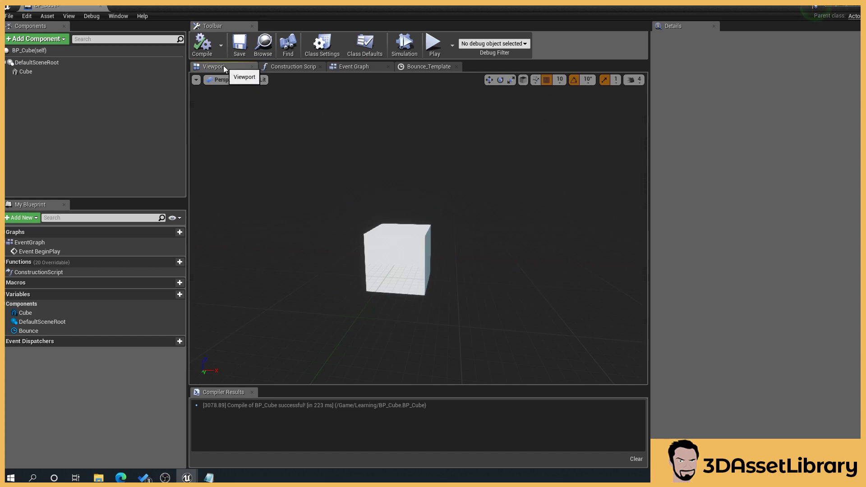
click(404, 45)
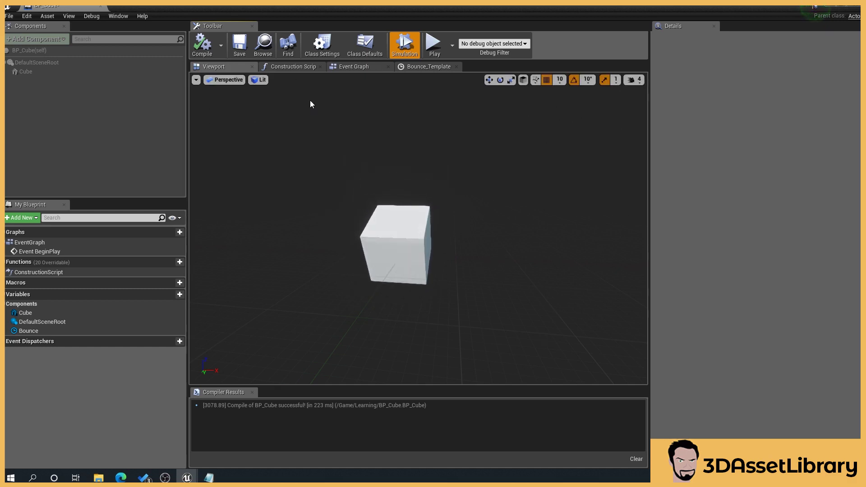
Add an instance-editable variable named Speed, then compile and save BP_Cube.
click(356, 68)
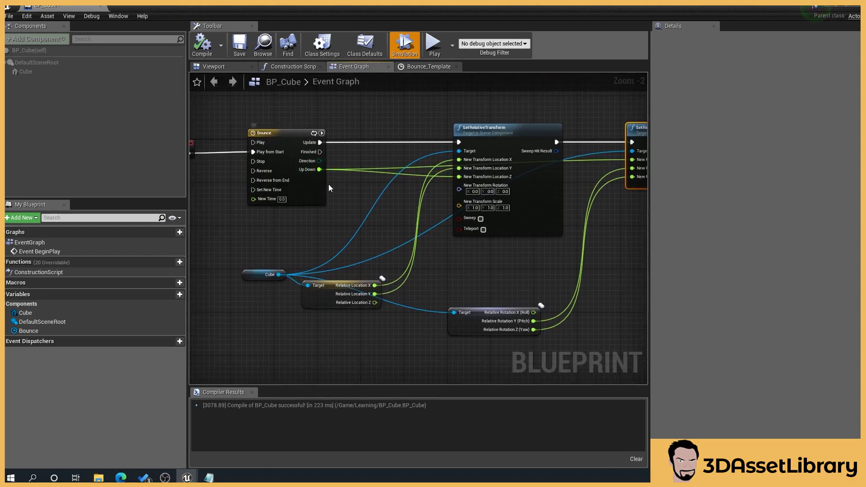
click(166, 294)
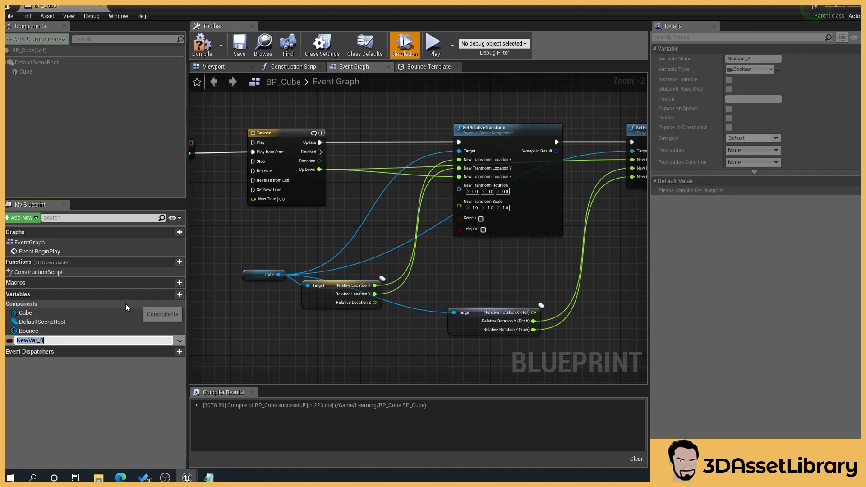
text(Speed)
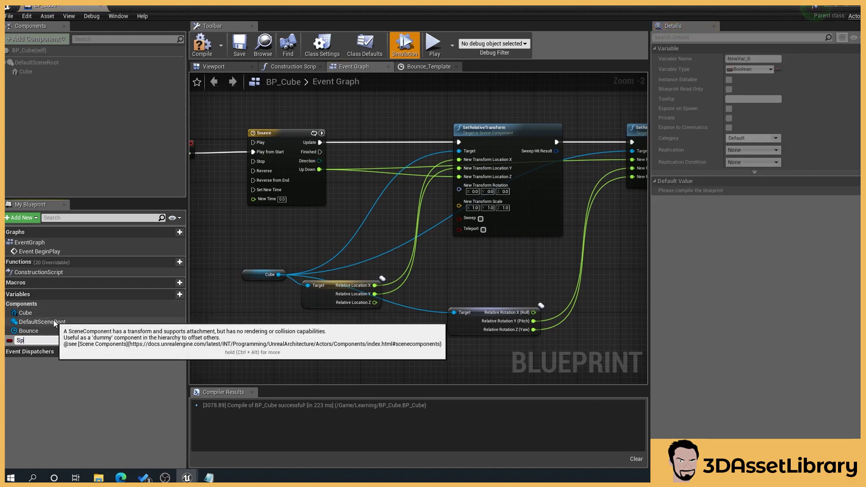
key(Return)
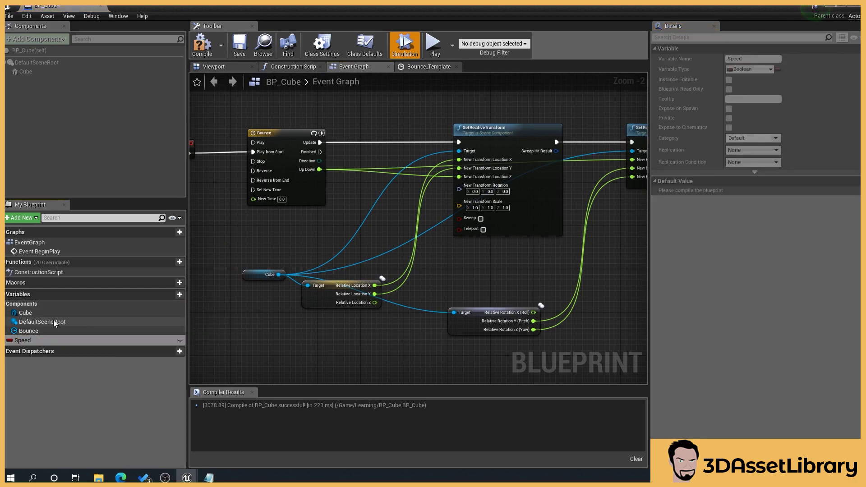
click(180, 341)
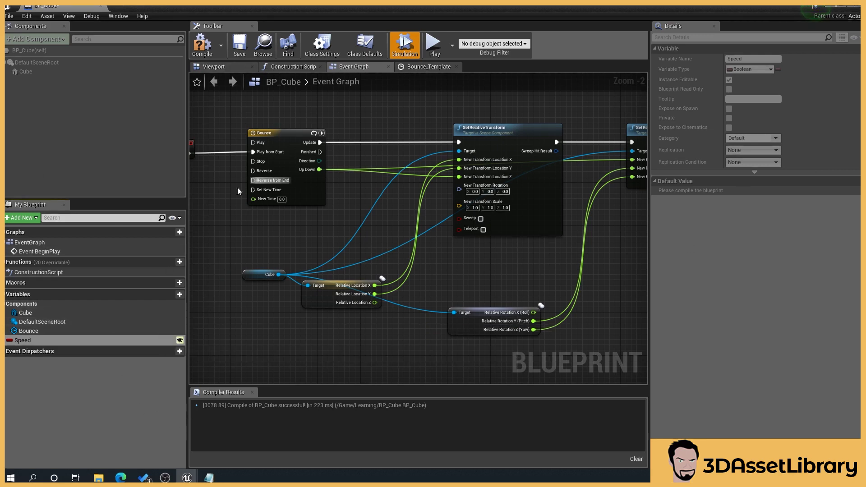
click(202, 44)
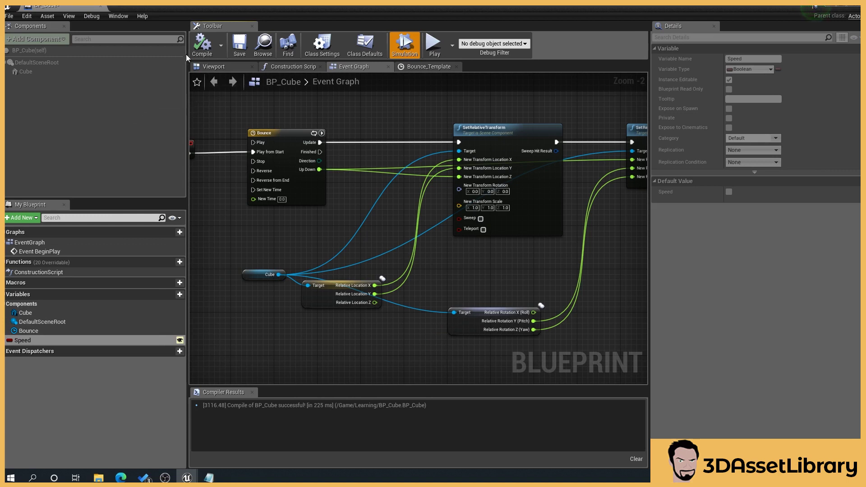
click(43, 340)
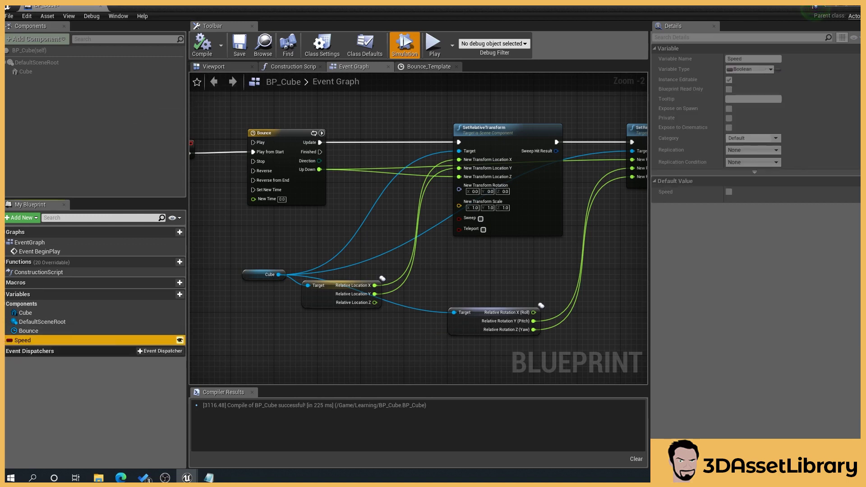
click(243, 47)
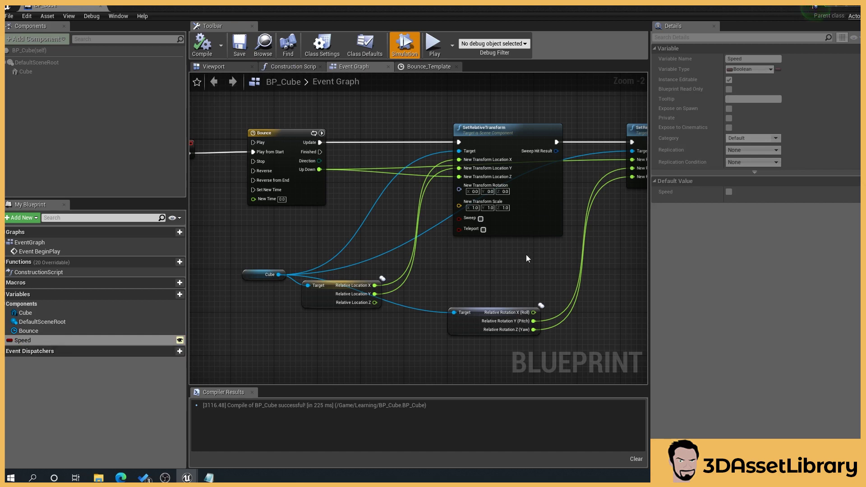
Change the Speed variable's type to Float and recompile.
right_drag(518, 279, 522, 271)
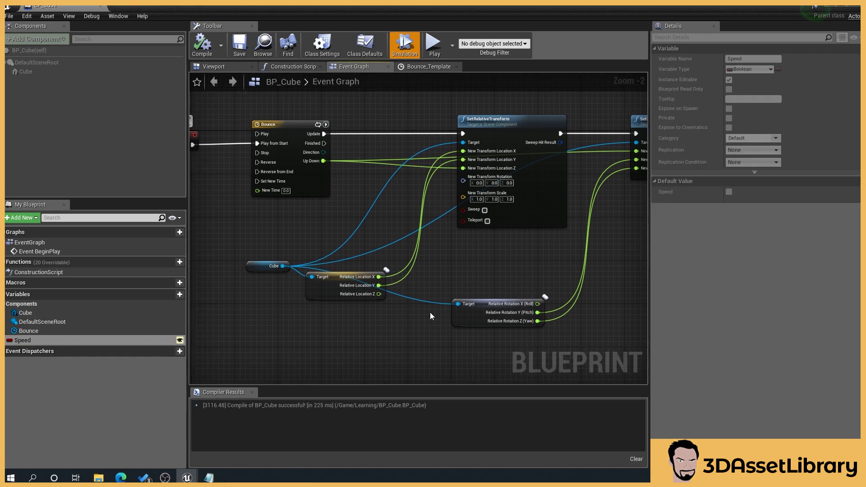
click(11, 340)
click(45, 195)
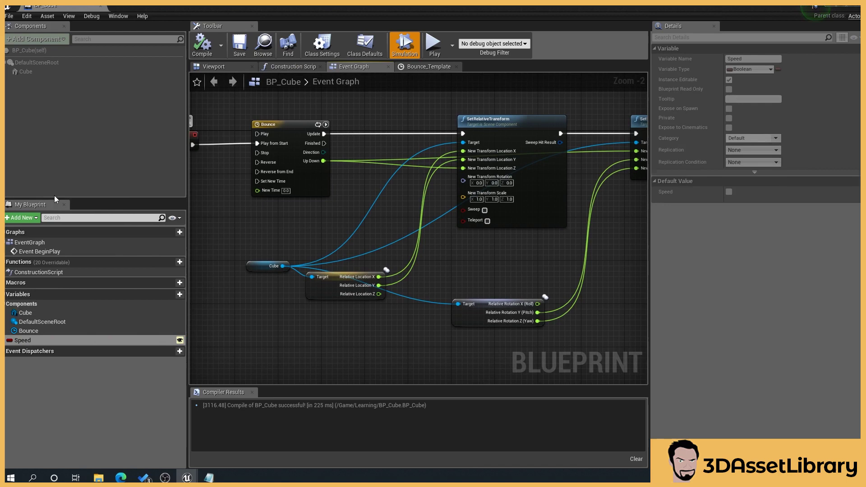
click(11, 341)
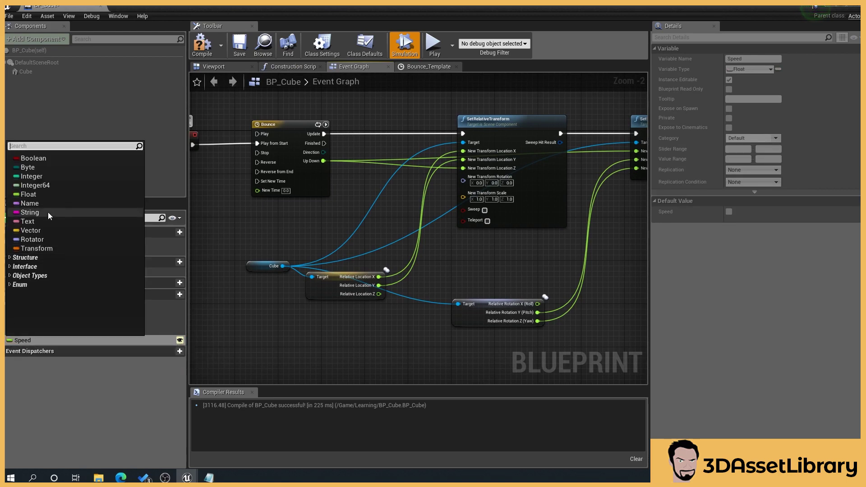
click(45, 197)
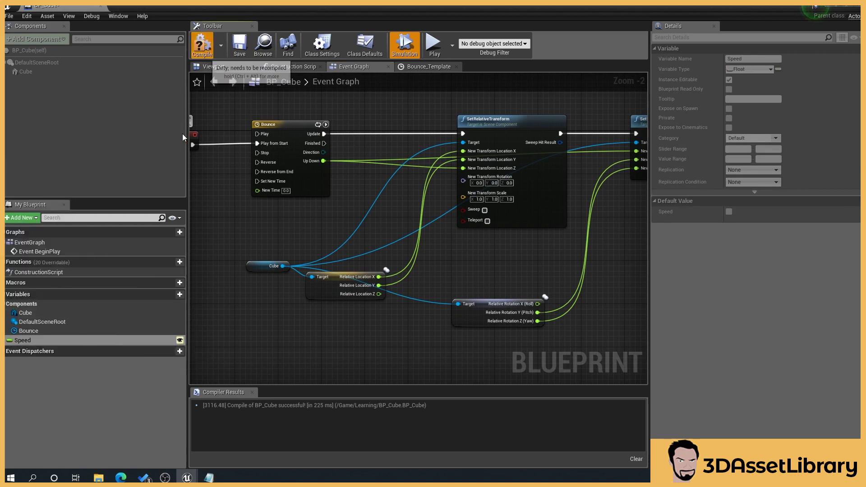
click(202, 44)
scroll(292, 228, down, 1)
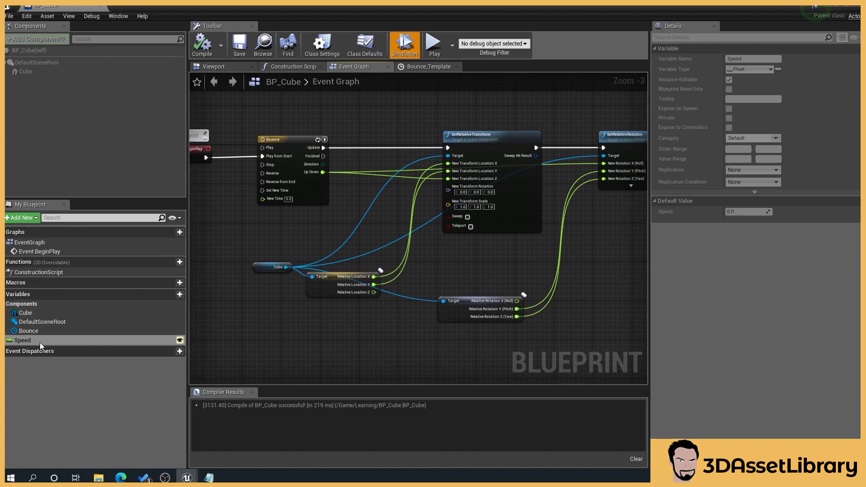
Place a Speed getter in the graph and add a float * float node fed by Speed.
ctrl+drag(40, 341, 262, 303)
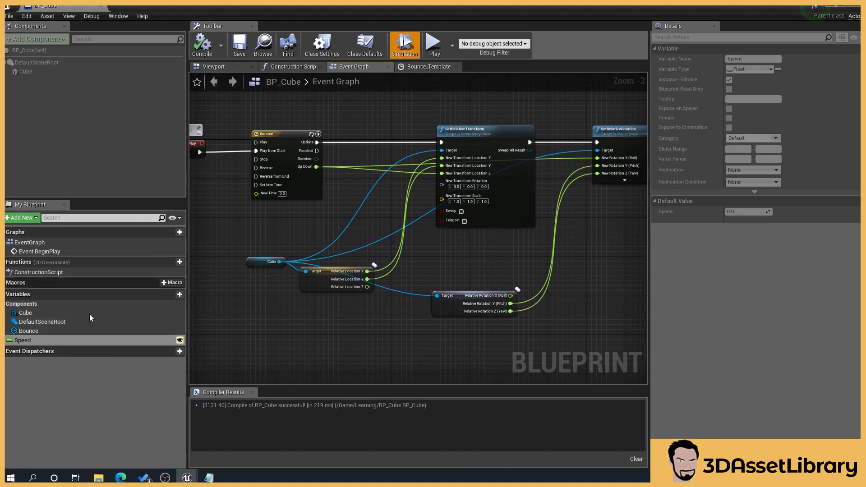
drag(53, 342, 333, 221)
scroll(332, 221, down, 10)
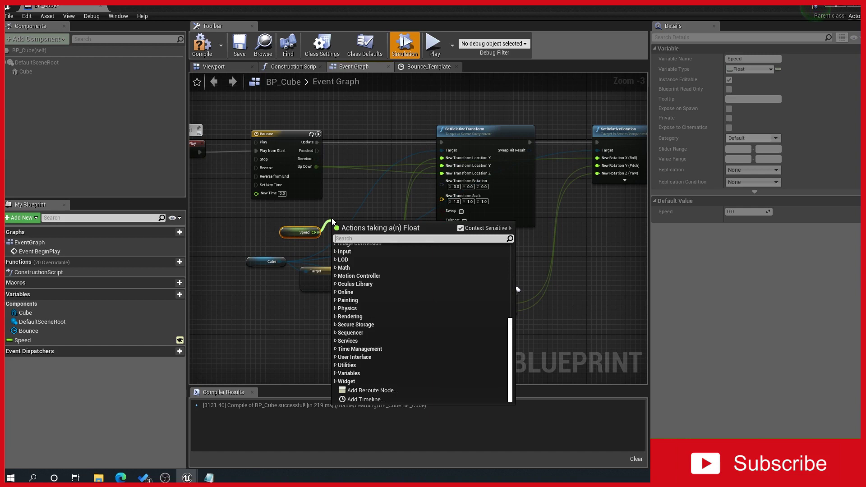
text(*)
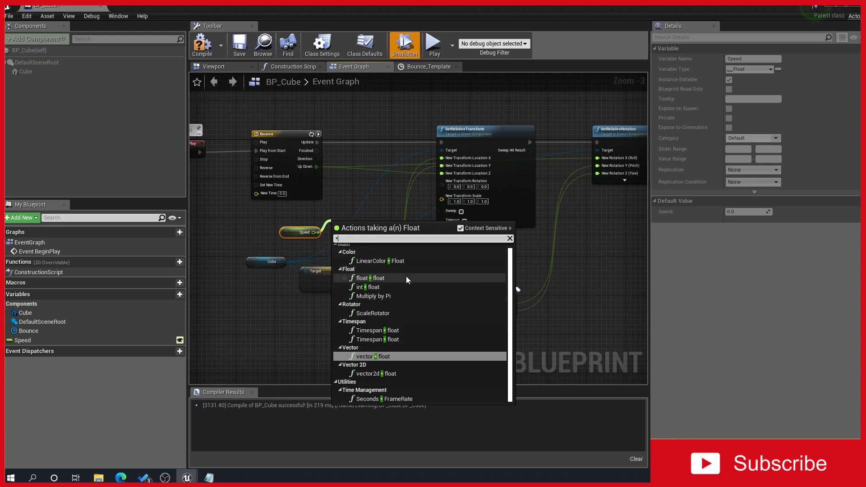
click(370, 278)
right_click(376, 207)
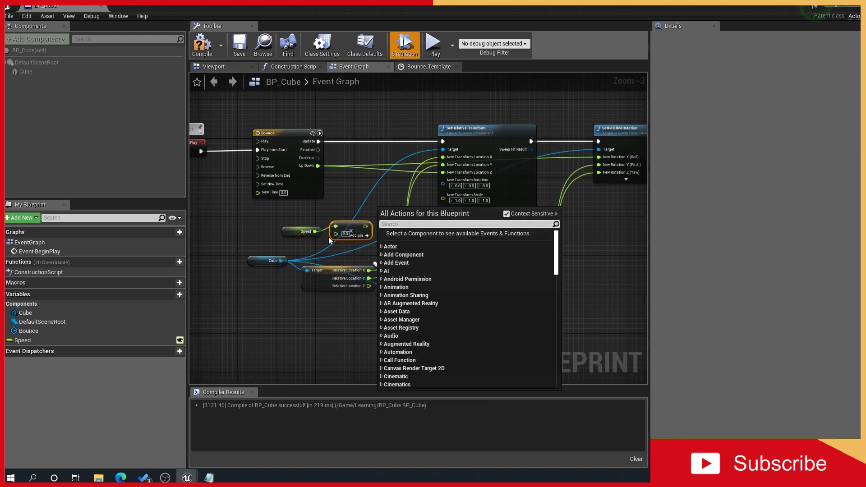
key(Escape)
Feed Up Down into the multiply node and route its output to Location Z and Roll.
click(302, 231)
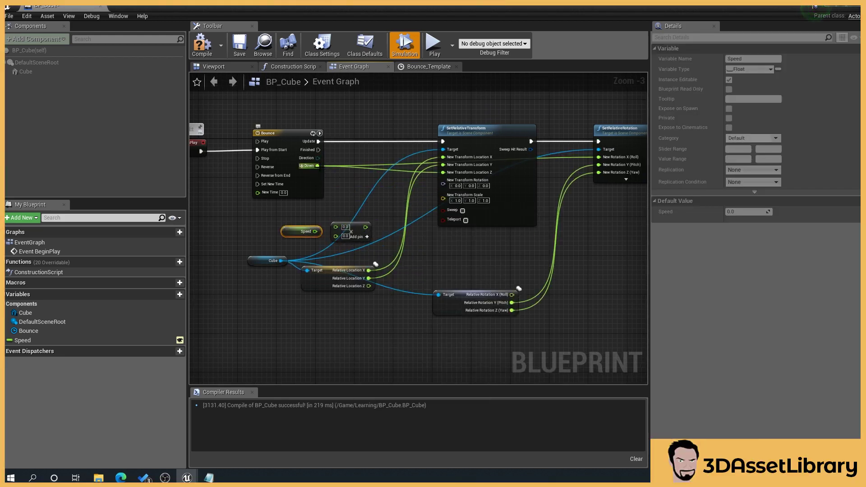
alt+click(318, 166)
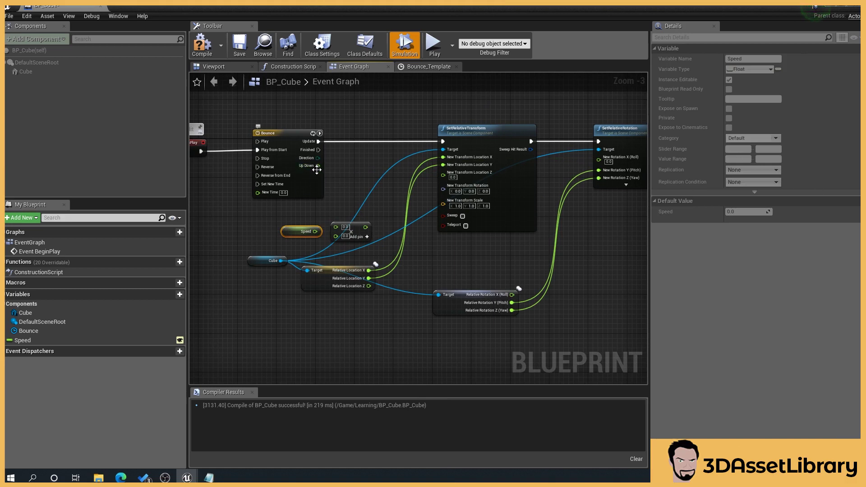
drag(318, 165, 331, 195)
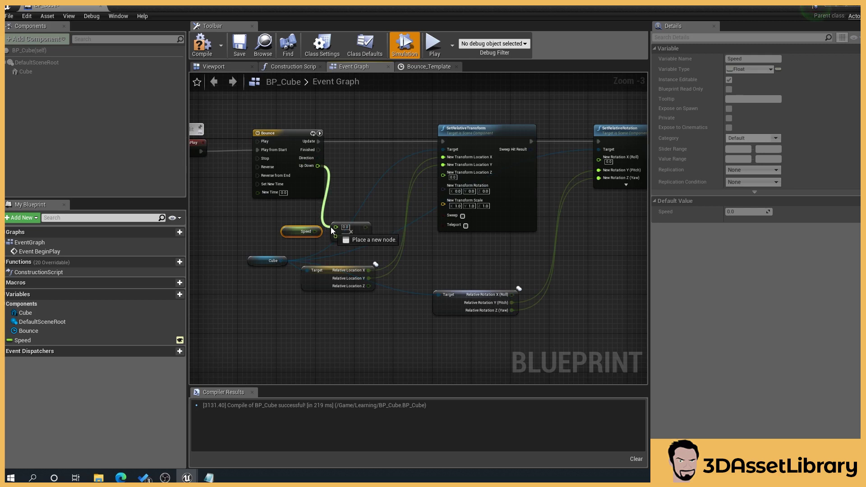
drag(332, 230, 443, 172)
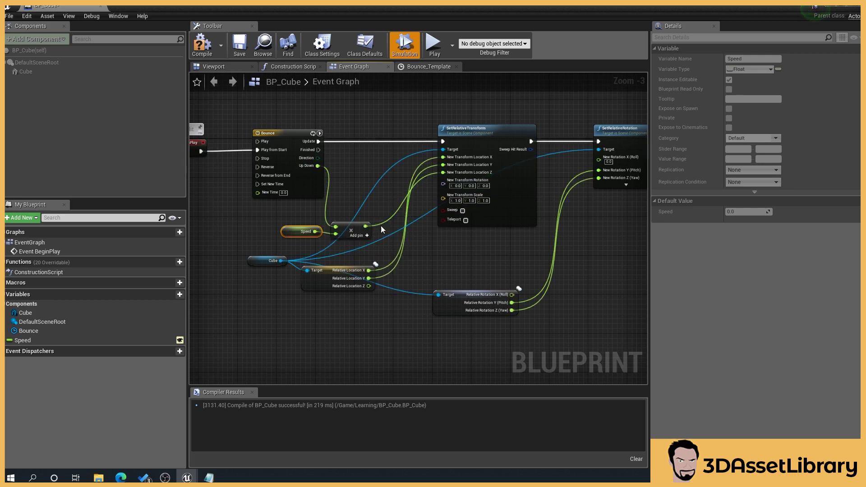
drag(365, 226, 599, 157)
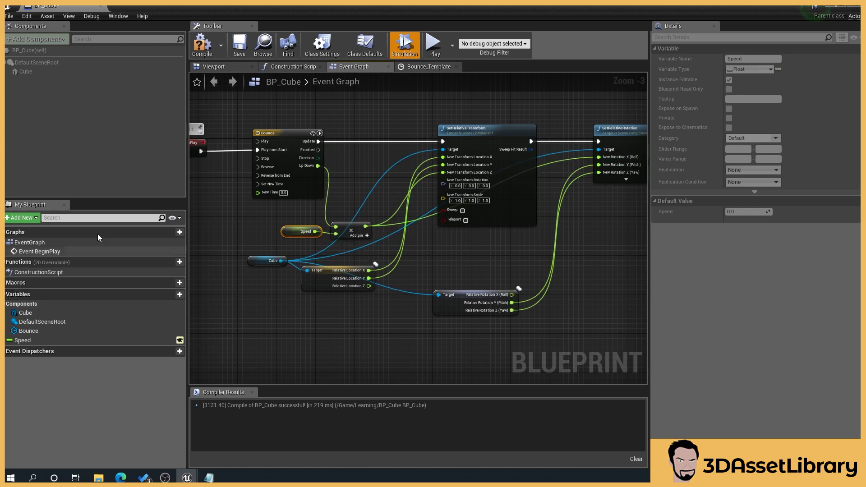
Set Speed's default to 1.0, recompile, and simulate the bouncing cube.
click(201, 45)
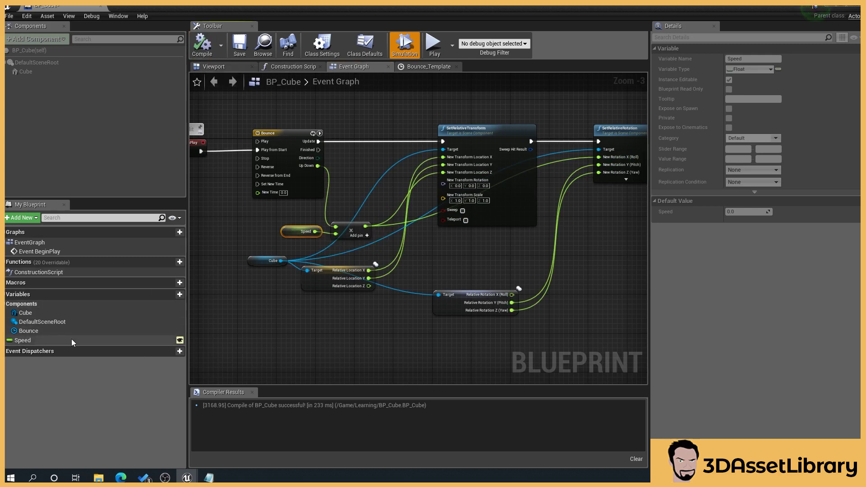
click(23, 341)
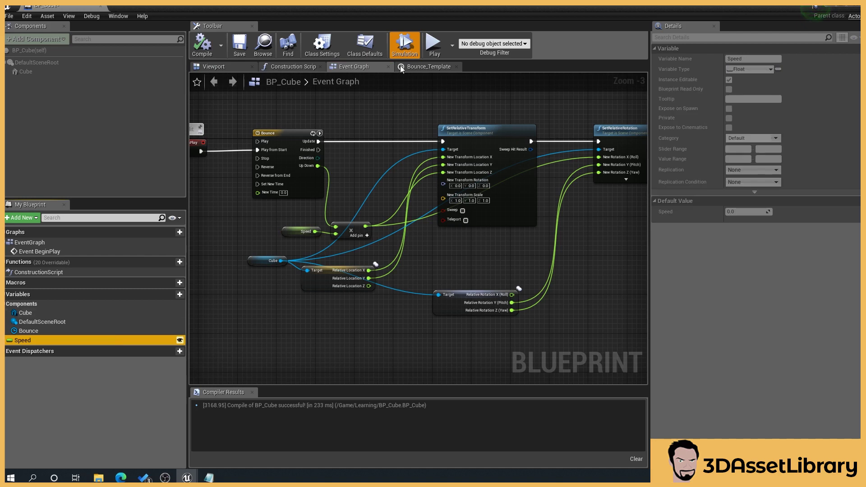
click(404, 48)
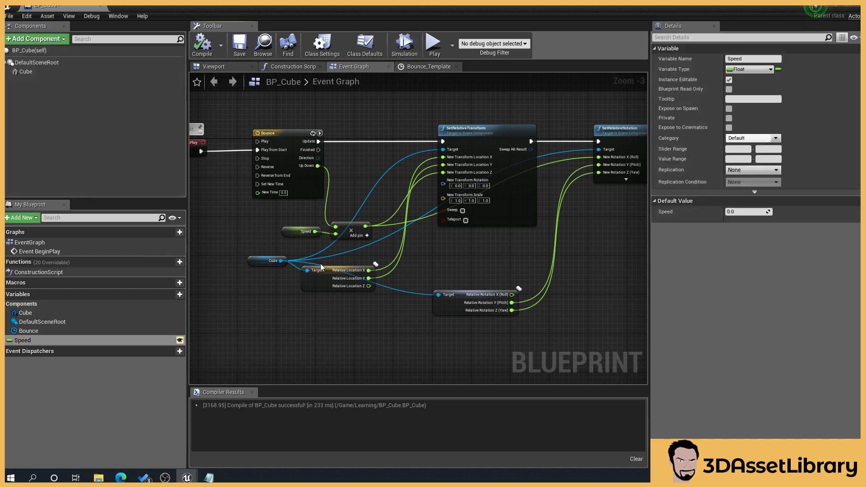
click(746, 211)
key(Return)
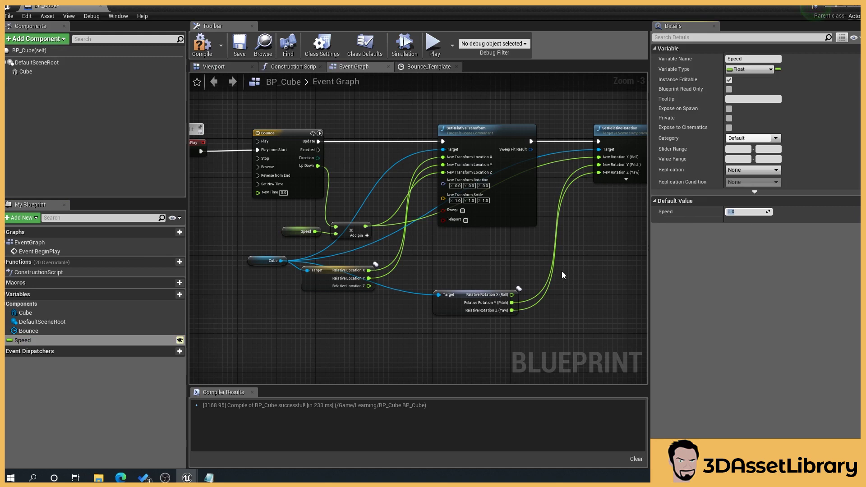
click(201, 47)
click(213, 67)
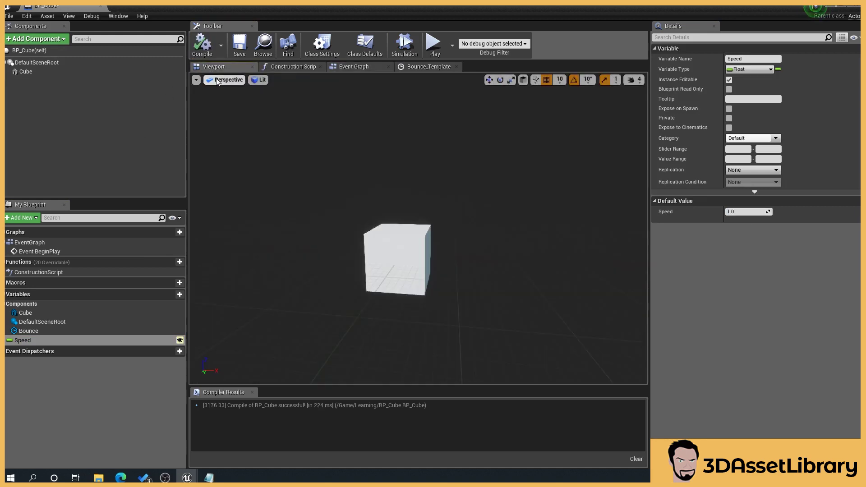
click(404, 45)
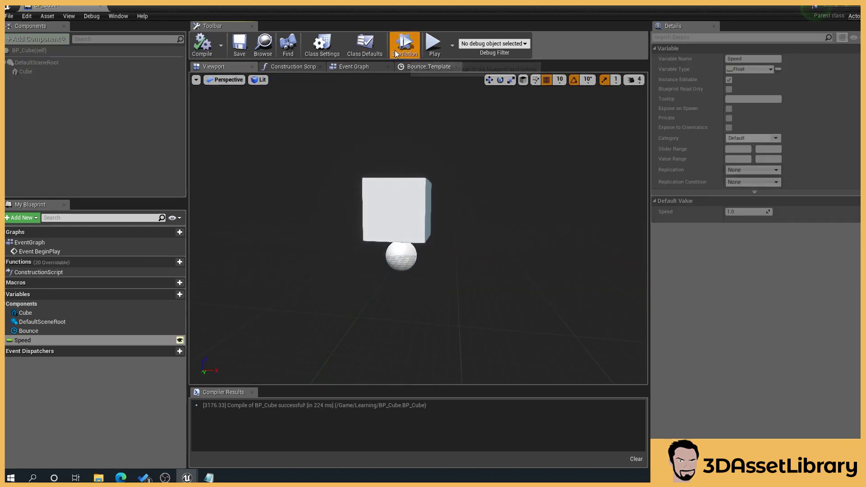
key(Escape)
Raise Speed's default to 10, recompile, simulate the higher bounce, and return to the Event Graph.
click(739, 212)
text(10)
key(Return)
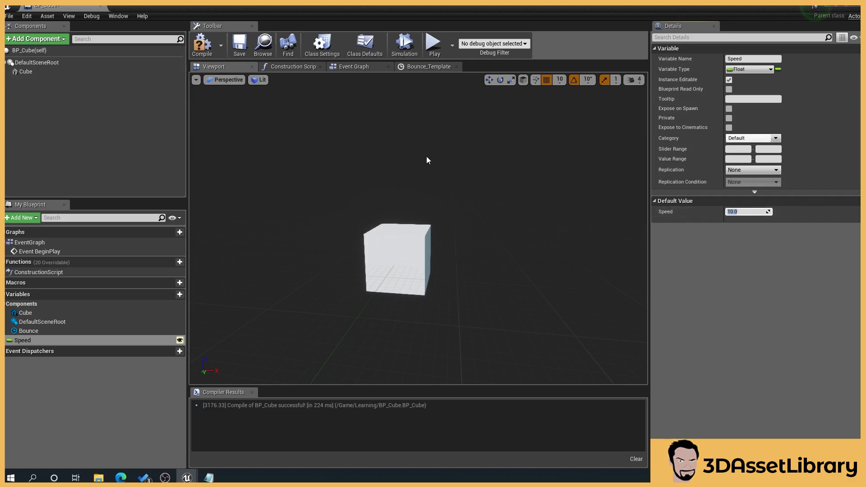
click(202, 45)
click(405, 45)
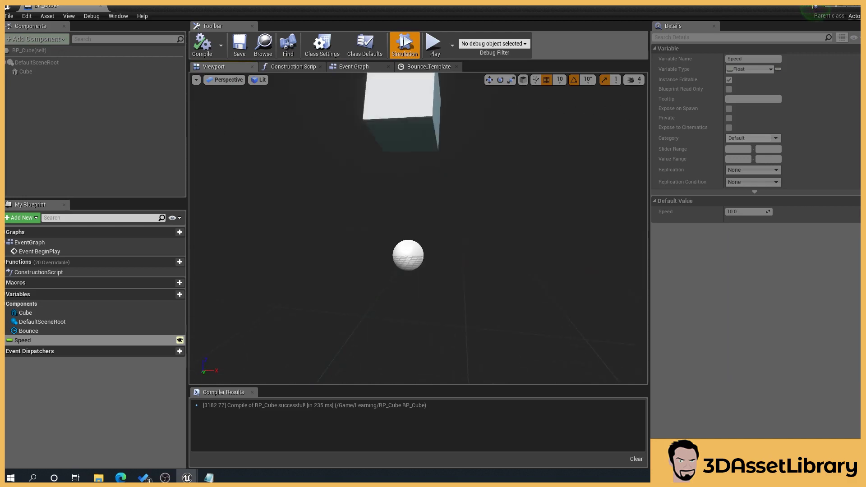
click(405, 45)
click(355, 67)
scroll(403, 340, down, 2)
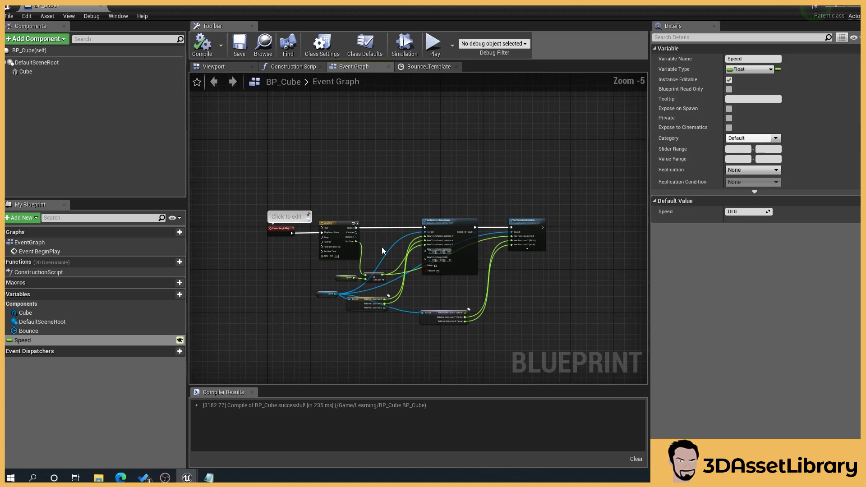
scroll(439, 280, up, 2)
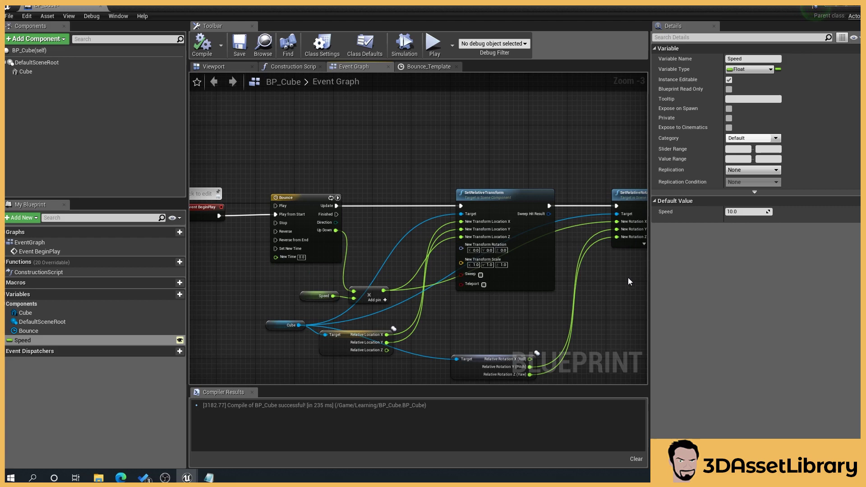
scroll(609, 288, down, 1)
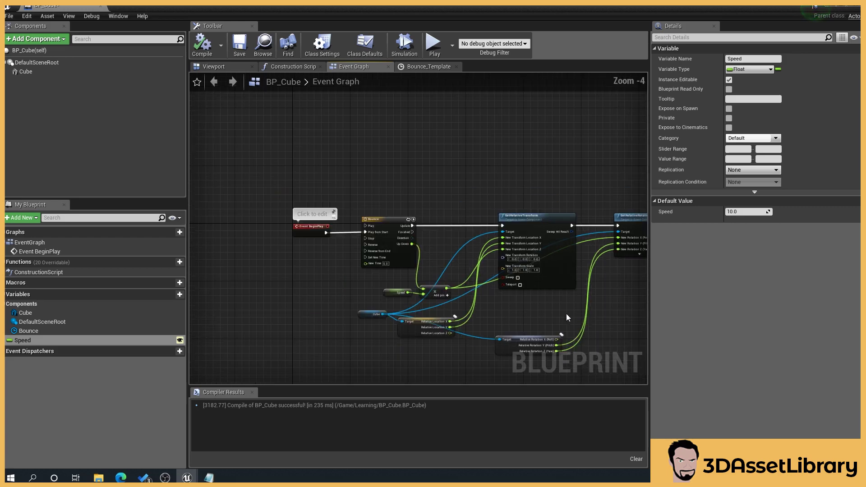
right_drag(483, 261, 427, 276)
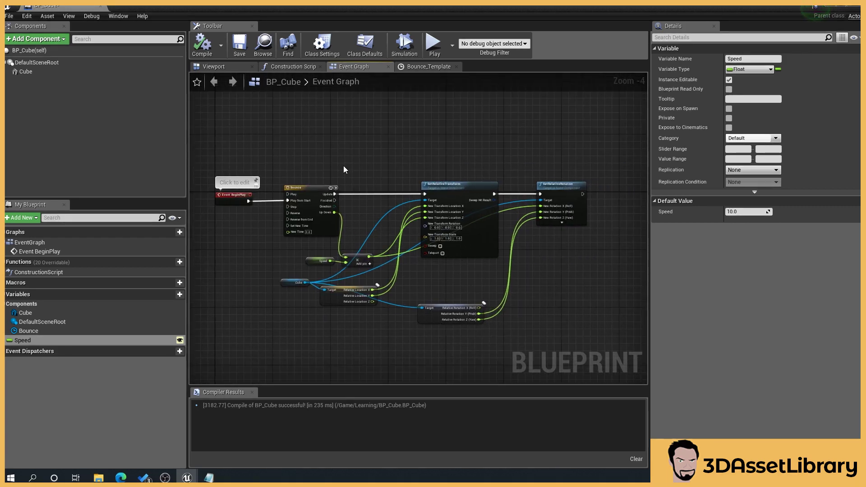